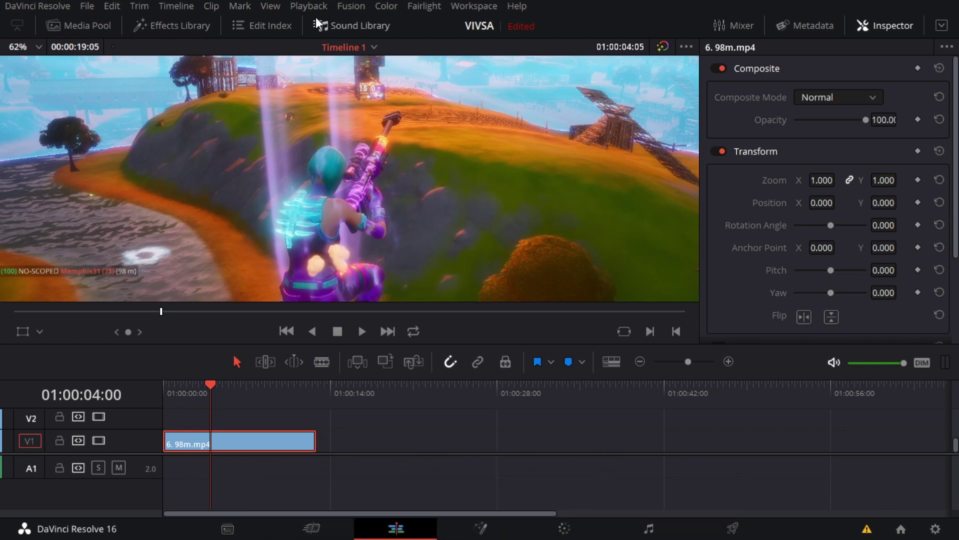
Clear the old search and bring up the Effects Library's Toolbox Effects list with Adjustment Clip.
click(152, 23)
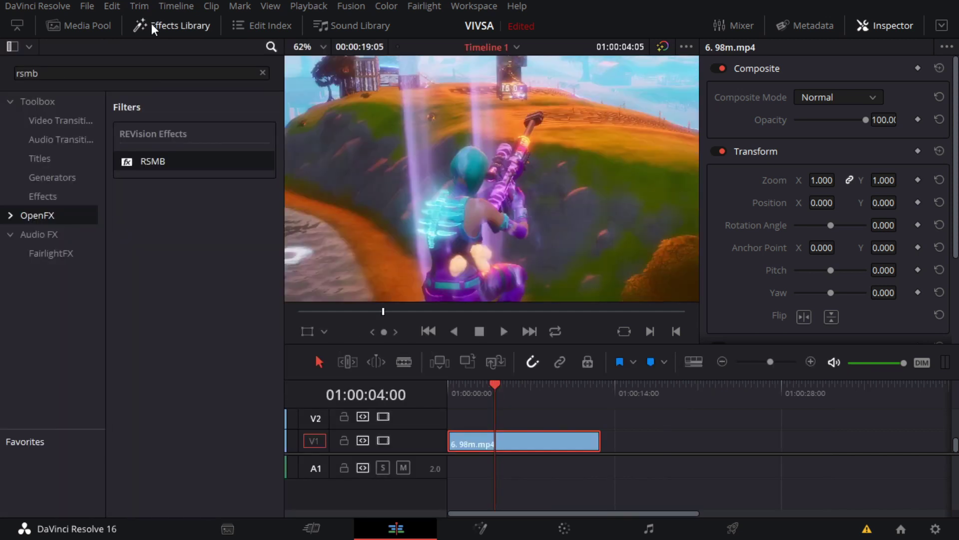
click(261, 71)
click(39, 158)
click(10, 101)
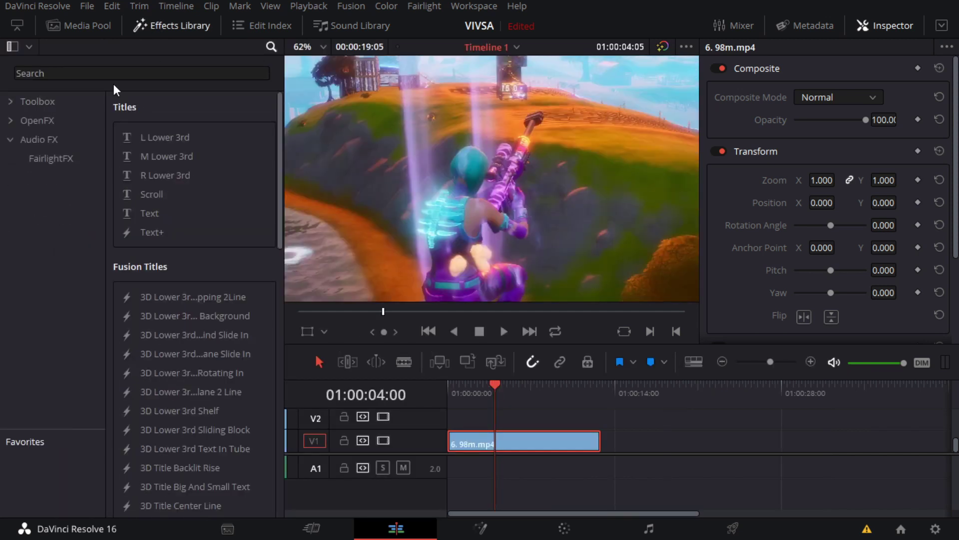
click(178, 25)
click(178, 25)
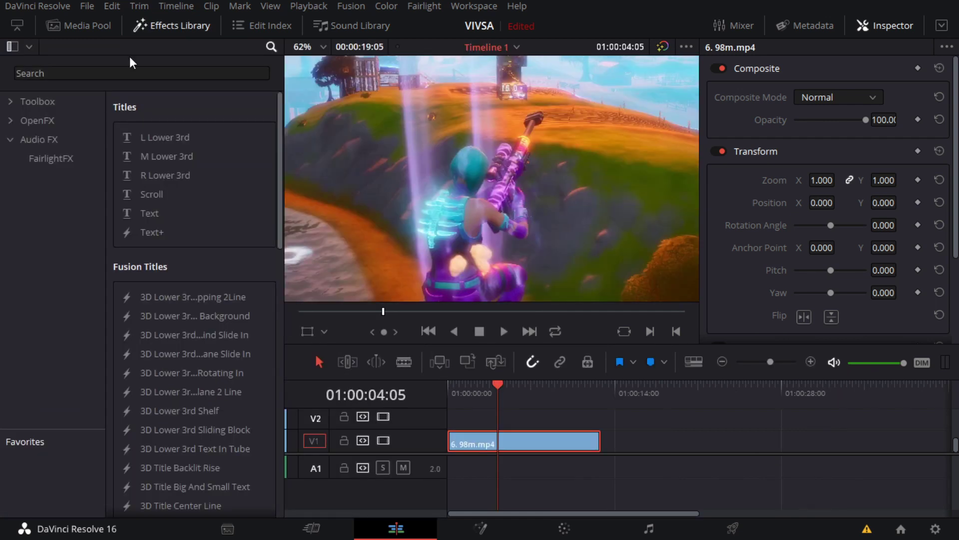
click(9, 105)
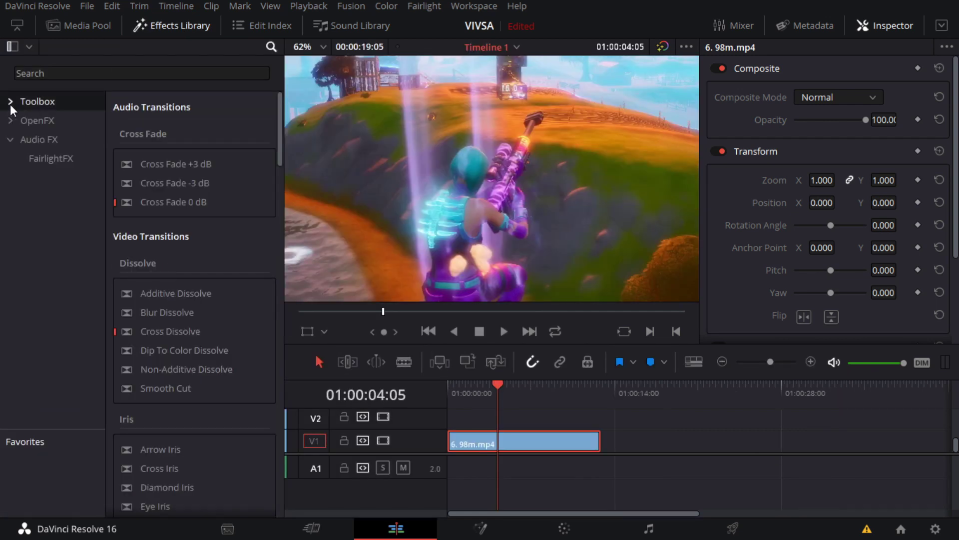
click(9, 102)
click(42, 196)
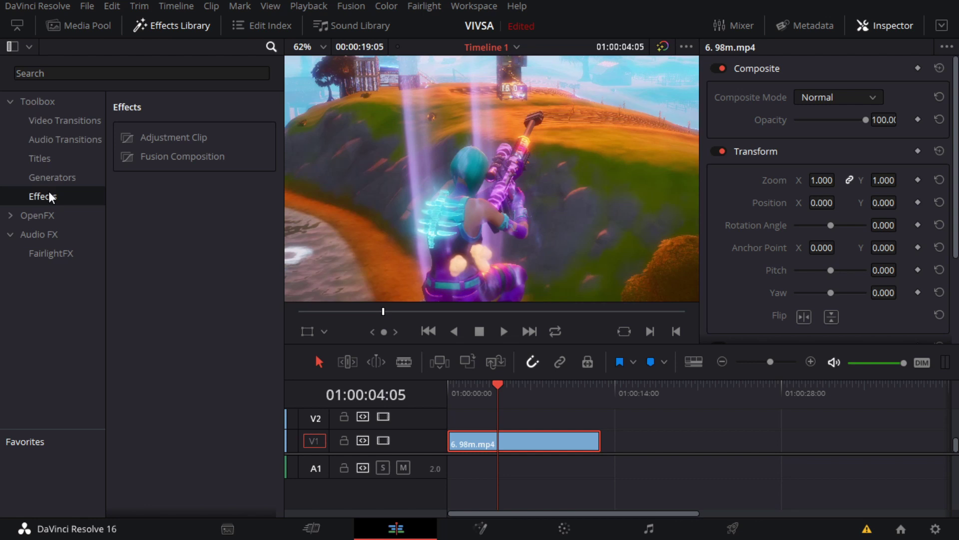
Place an Adjustment Clip on V2 and stretch it over the whole 6. 98m.mp4 clip.
drag(165, 137, 449, 416)
drag(528, 417, 675, 418)
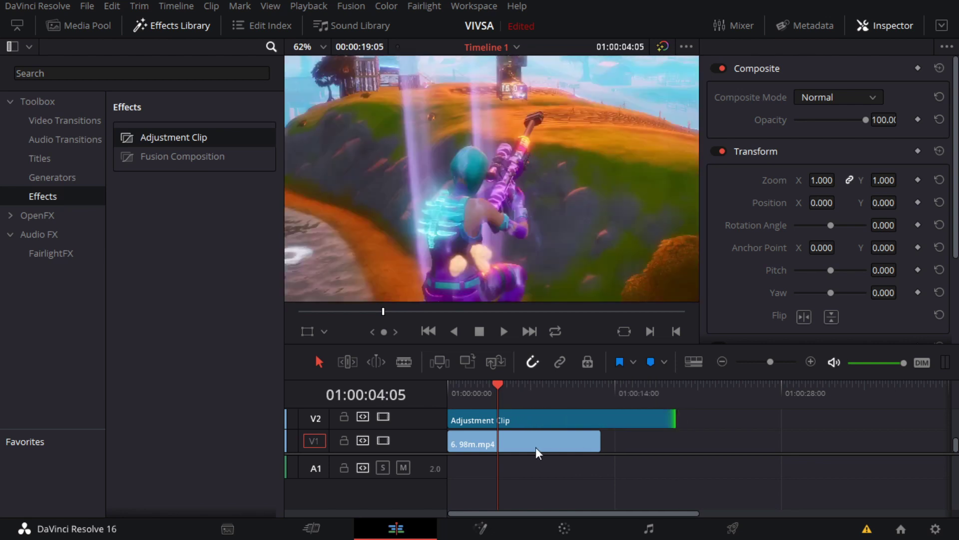
click(538, 447)
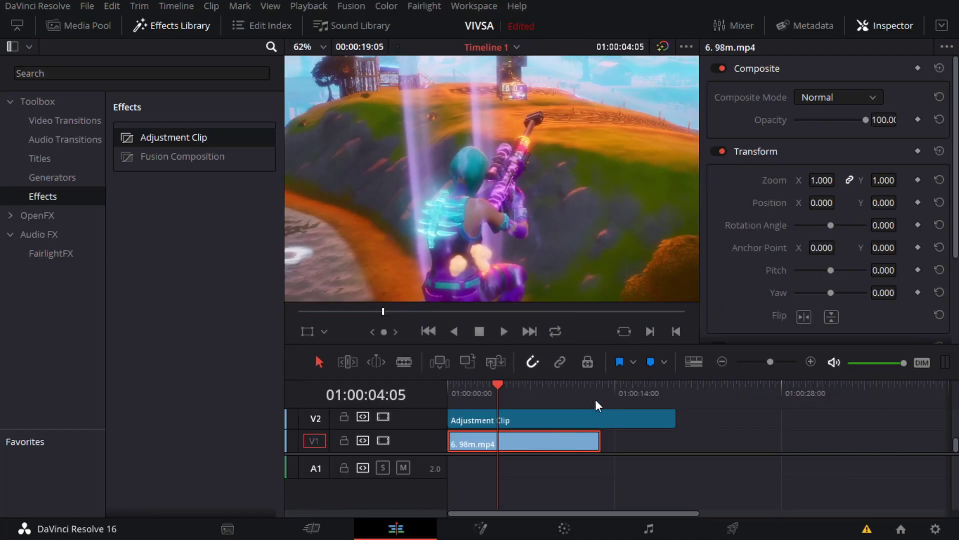
click(599, 423)
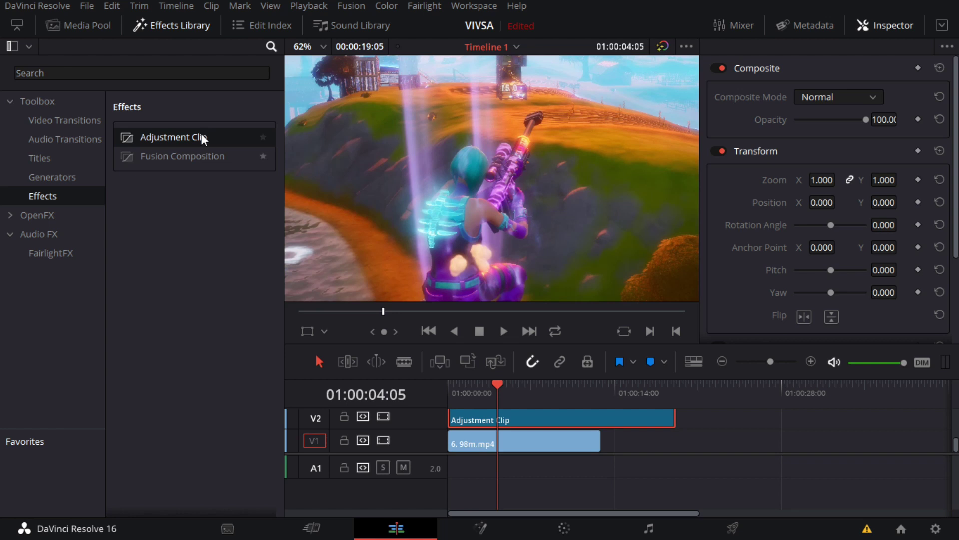
Search OpenFX for 'film' and drop RG Magic Bullet Film onto the adjustment clip.
click(171, 25)
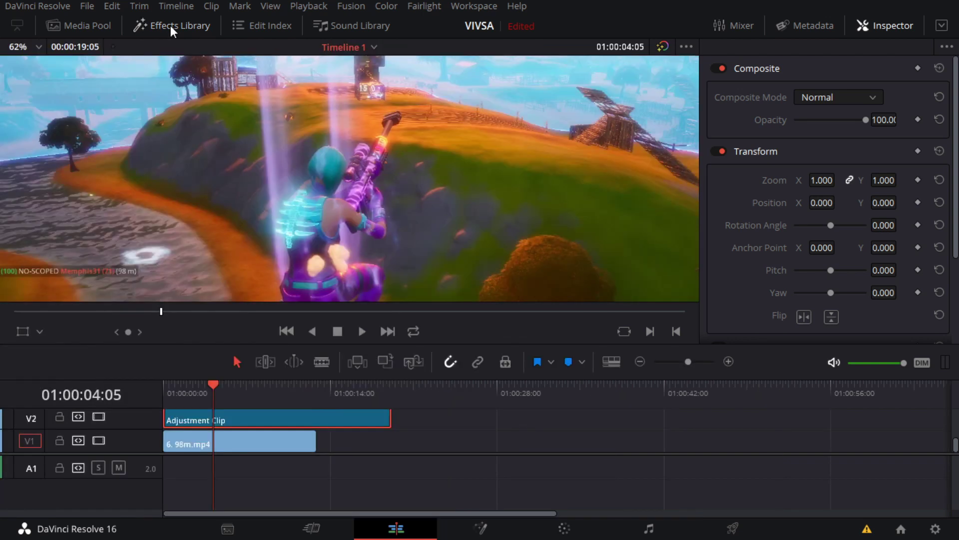
click(170, 25)
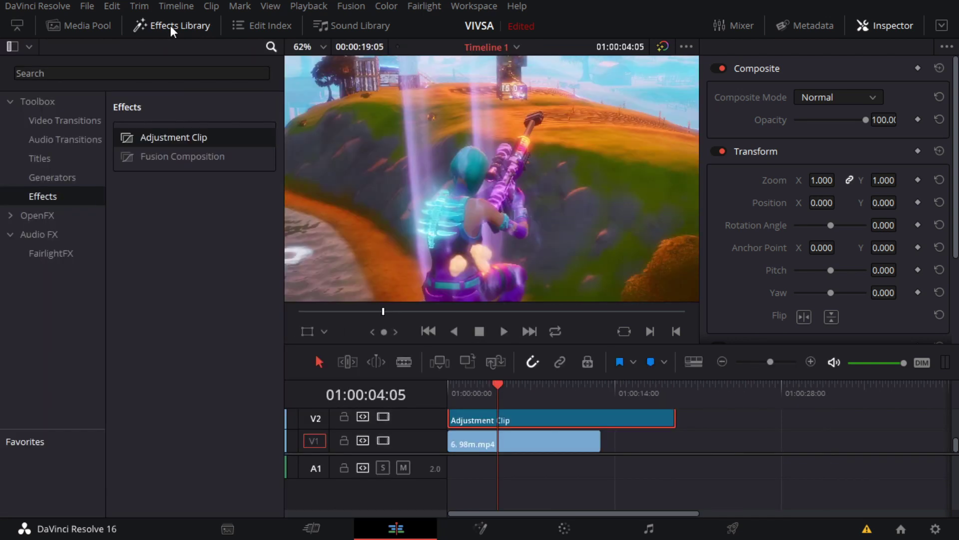
click(27, 223)
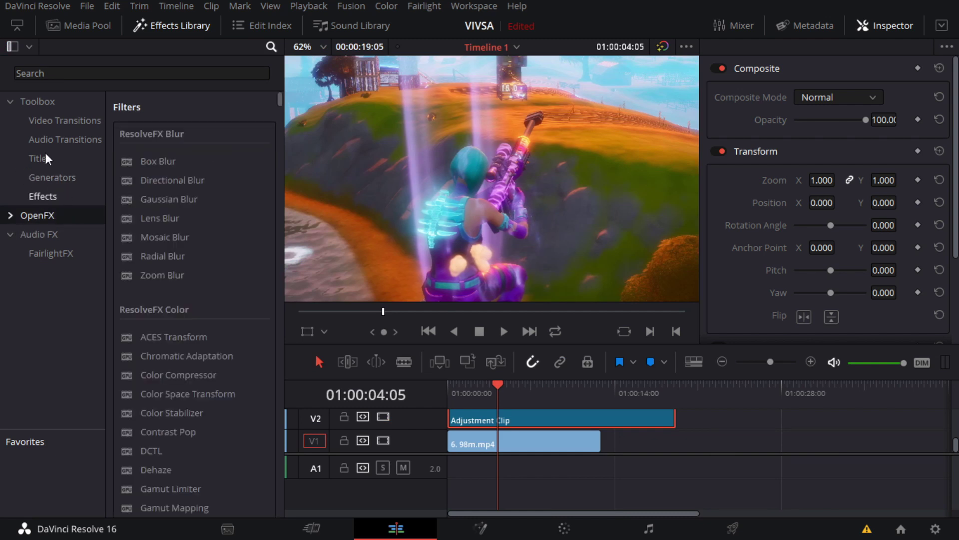
click(50, 71)
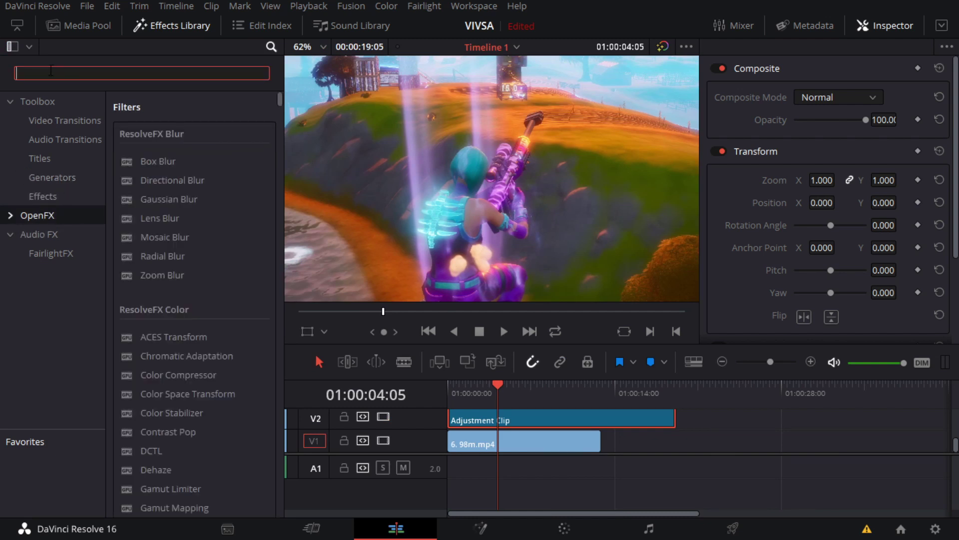
text(film)
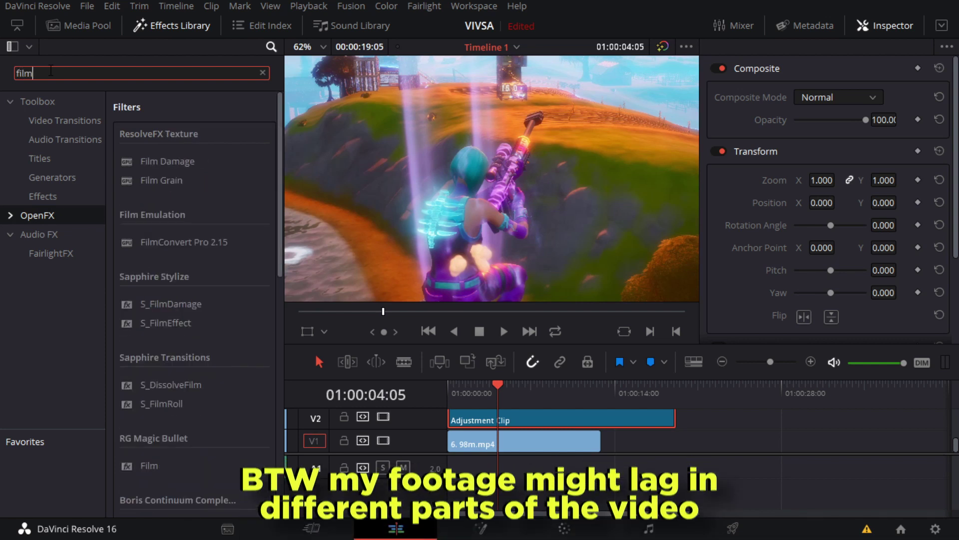
drag(162, 465, 522, 423)
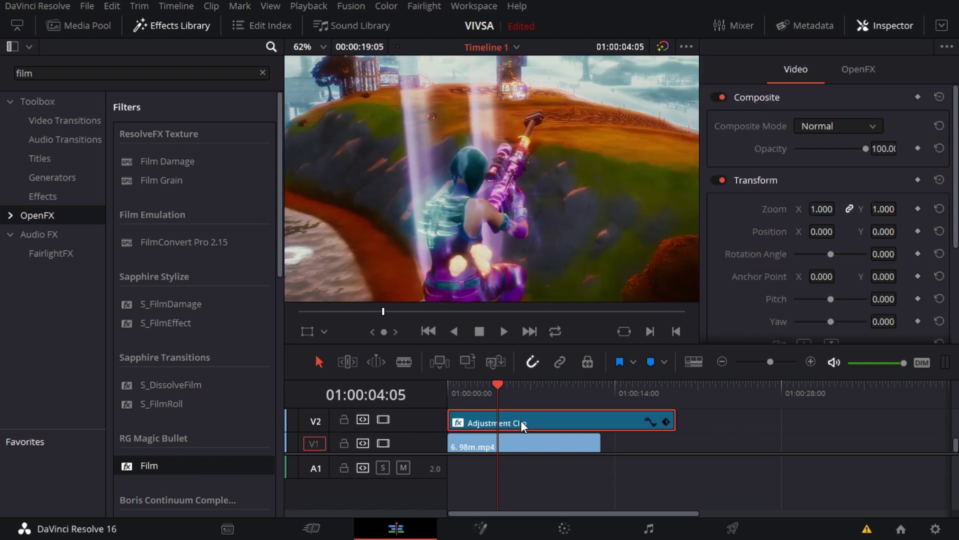
Set the Film effect's Strength to 50 in the Inspector.
click(854, 72)
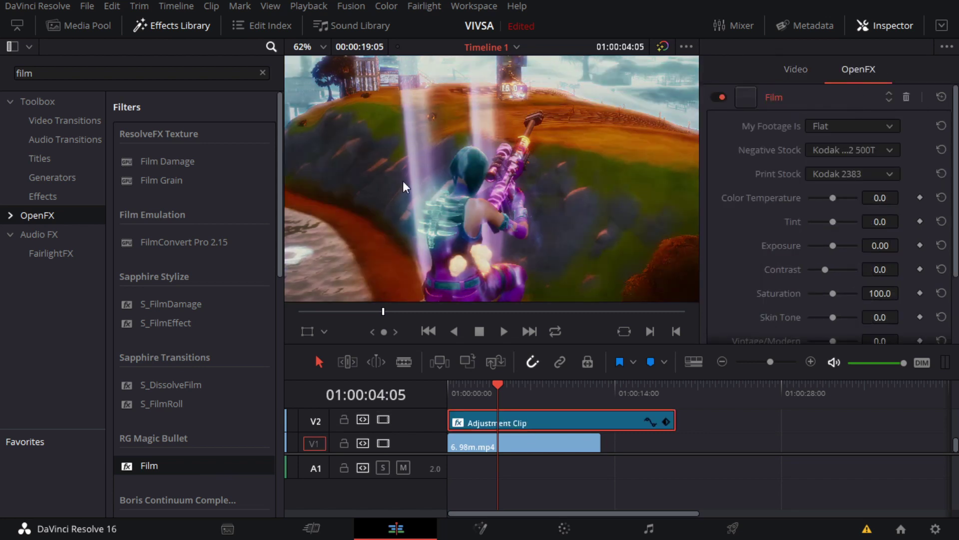
scroll(403, 181, down, 5)
scroll(815, 189, down, 2)
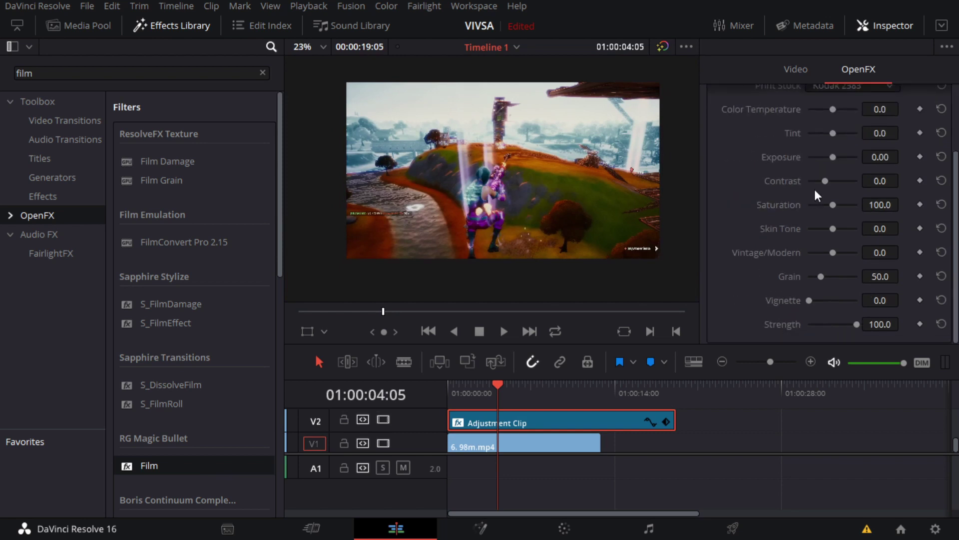
click(885, 323)
key(BackSpace)
text(50)
key(Return)
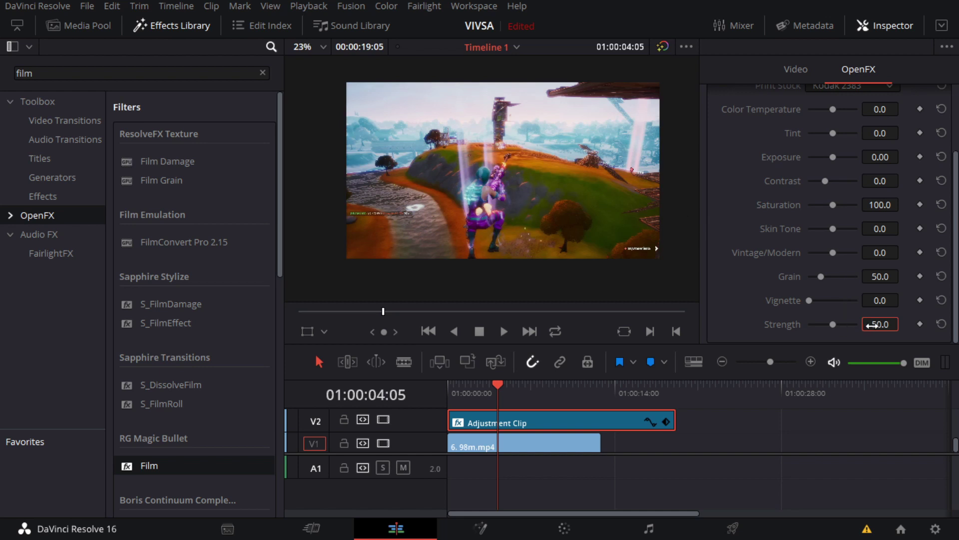
Keep the footage type Flat, and reset Strength to 50 after comparing it at 100.
scroll(761, 310, up, 3)
click(815, 124)
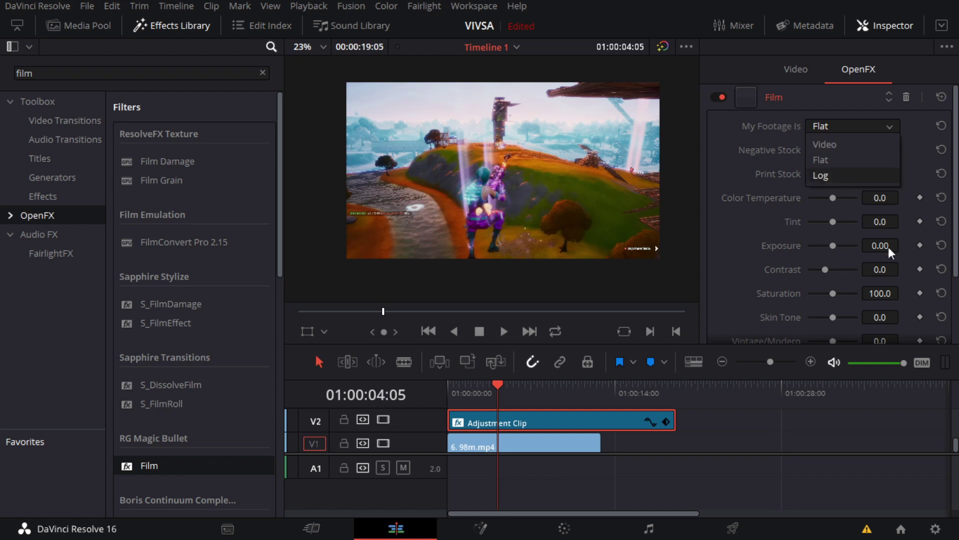
click(727, 255)
scroll(728, 255, down, 3)
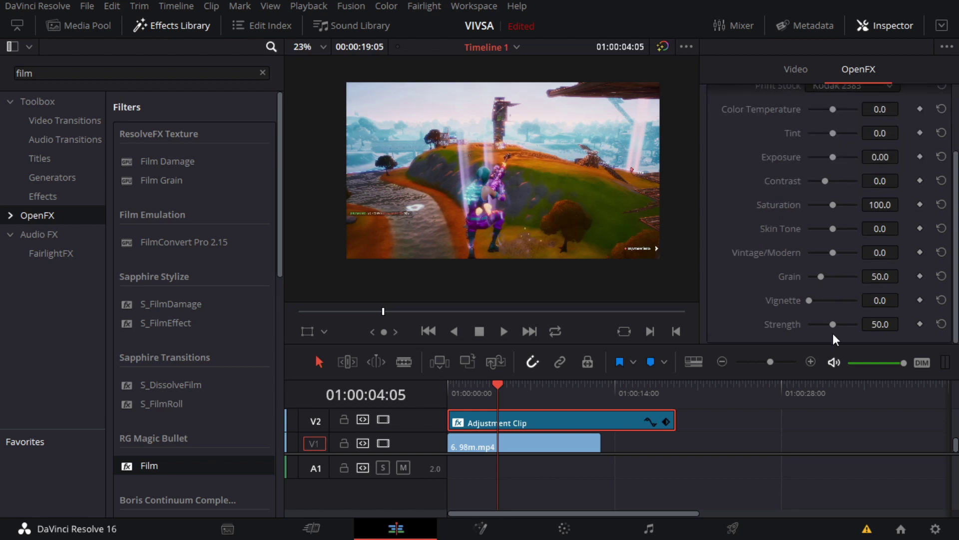
drag(871, 322, 883, 320)
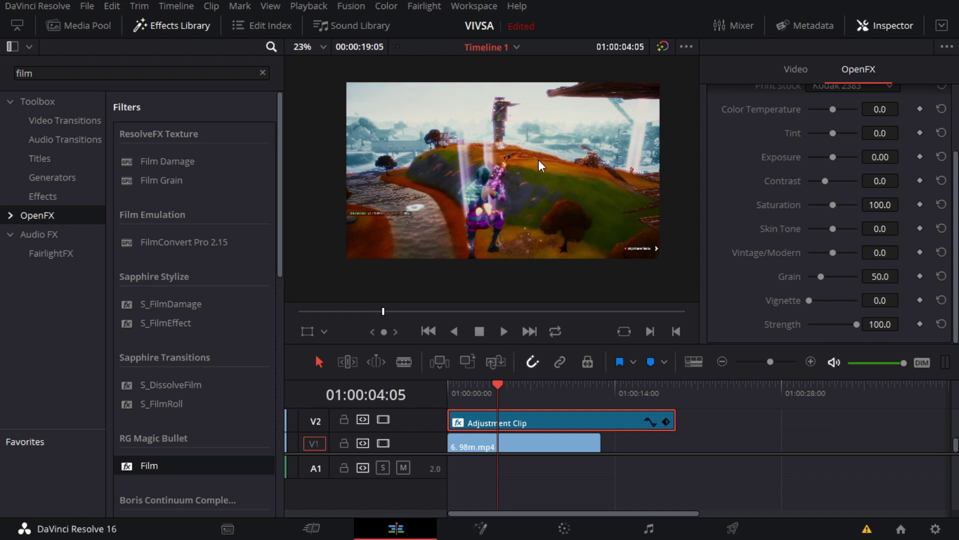
text(50)
key(Return)
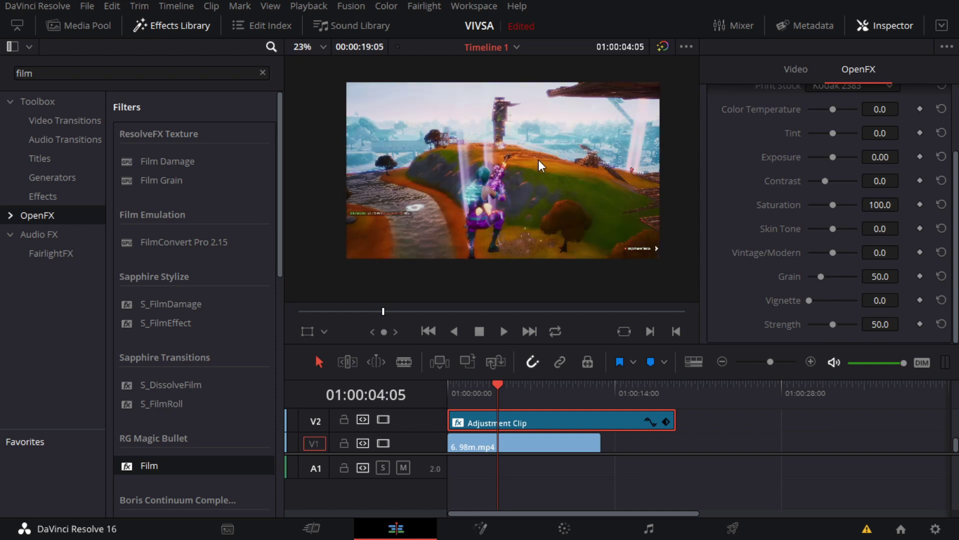
scroll(539, 160, up, 1)
Set the Film footage type to Video and the negative stock to Fujifilm Reala 500D.
scroll(831, 204, up, 3)
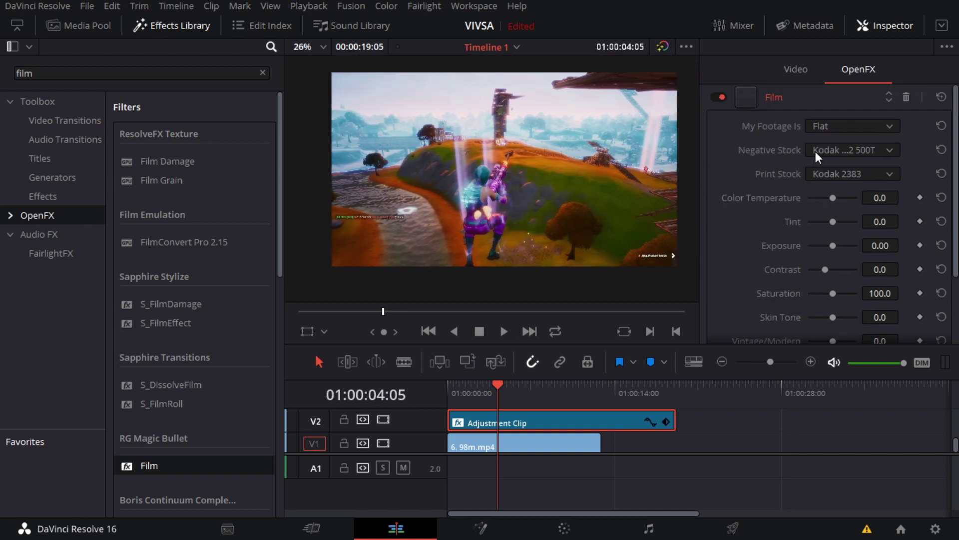
click(831, 131)
click(831, 142)
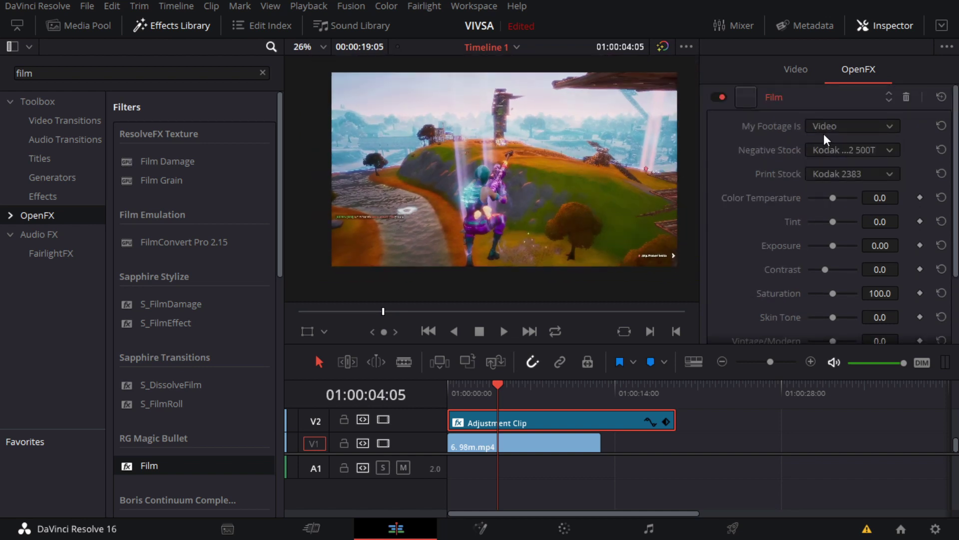
click(859, 150)
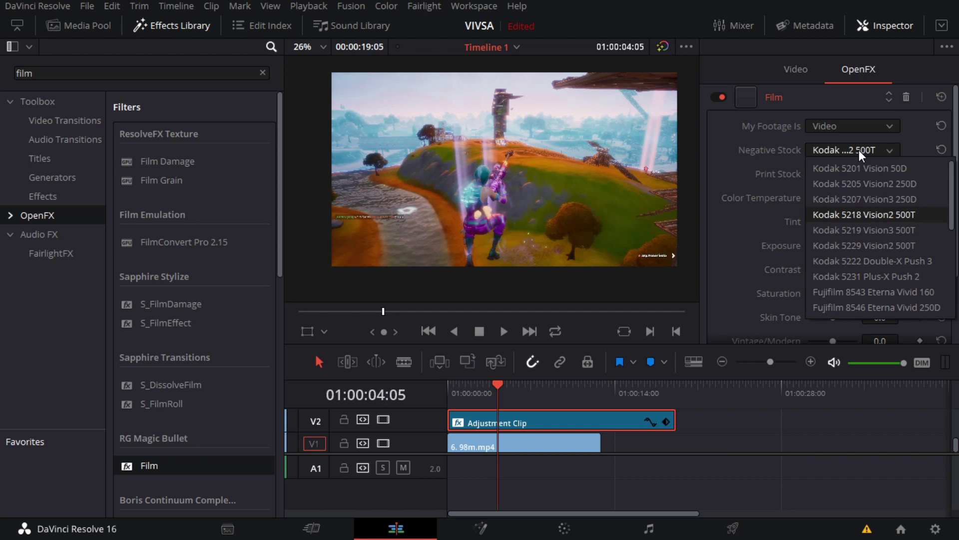
scroll(850, 187, down, 2)
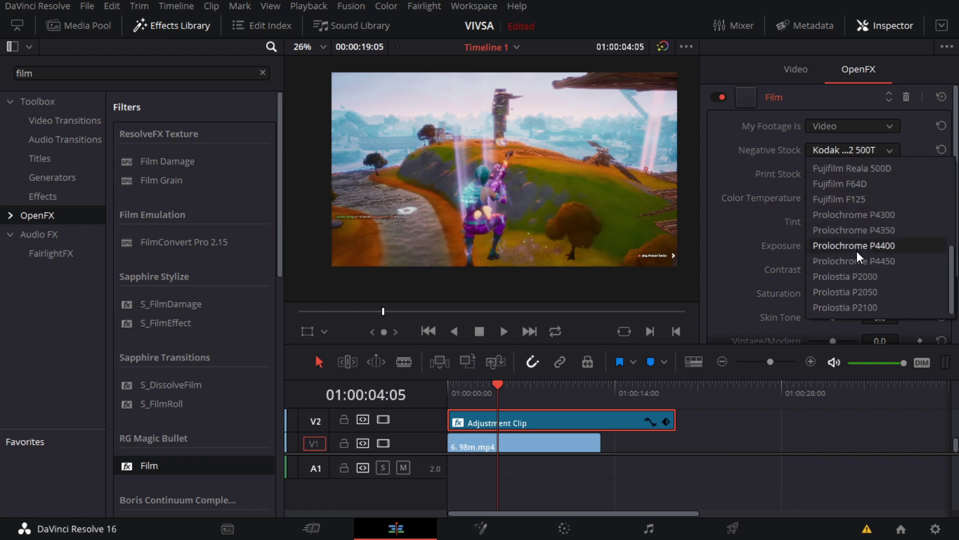
scroll(860, 262, up, 2)
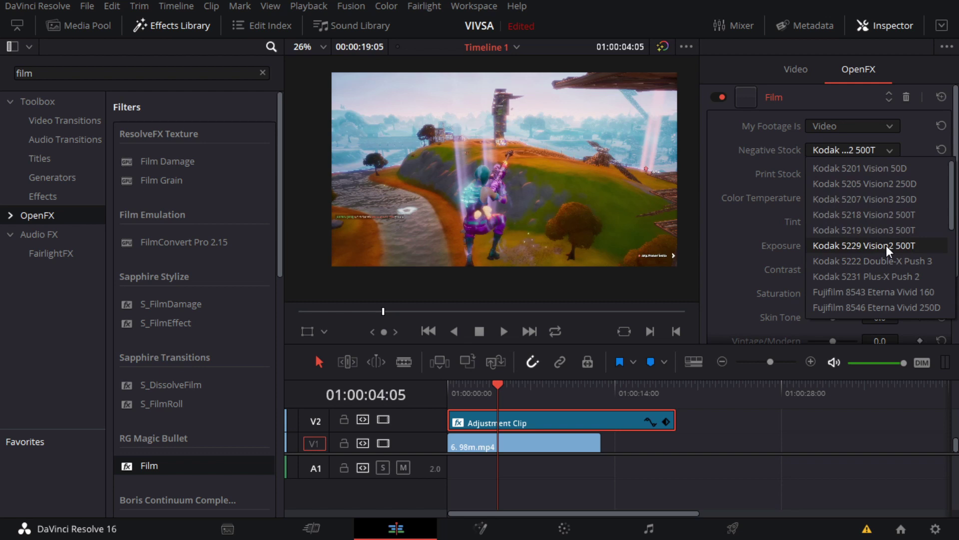
scroll(888, 248, down, 3)
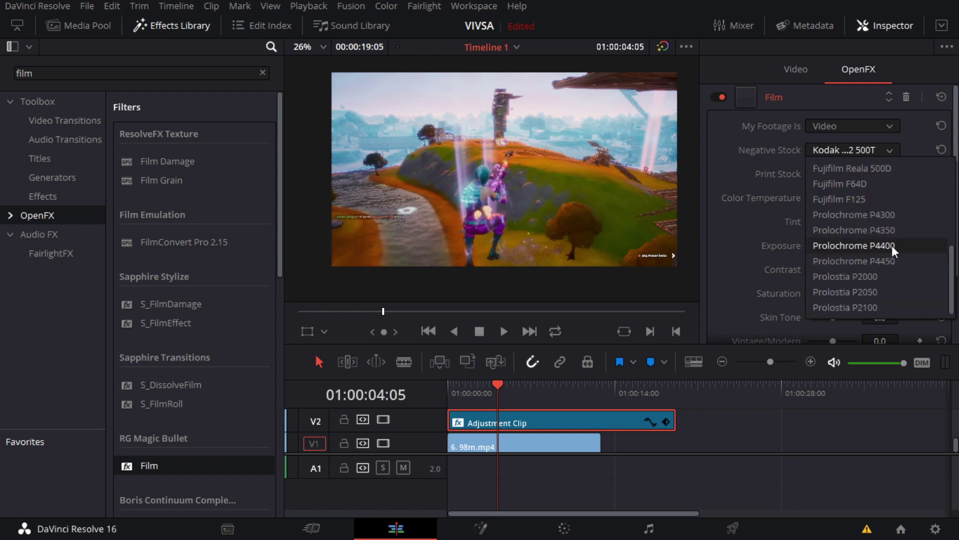
click(870, 171)
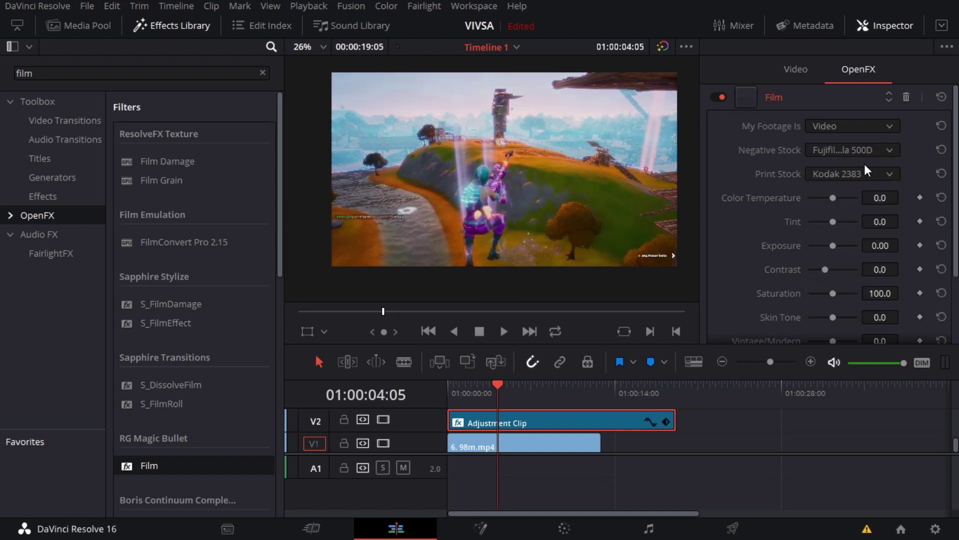
Choose Fujifilm 3510 as the Film effect's print stock.
click(857, 177)
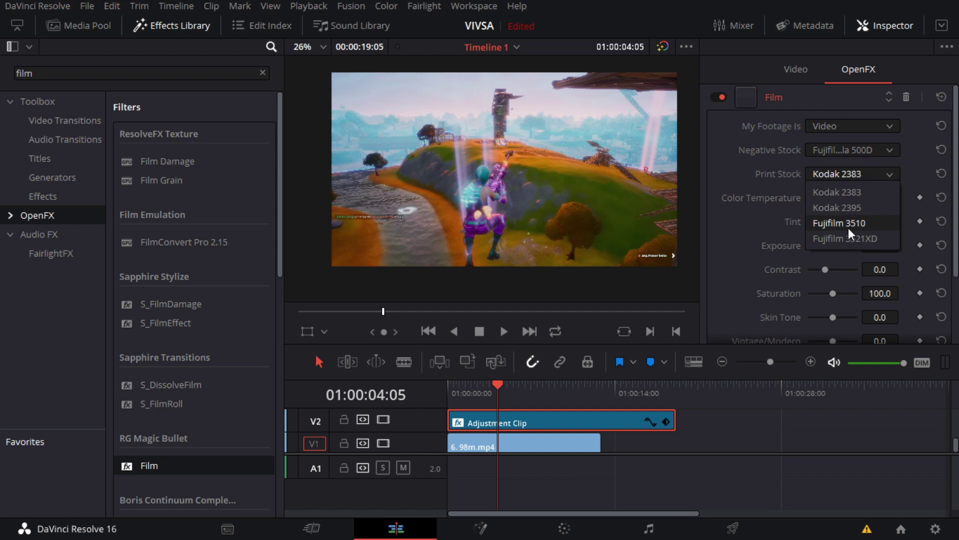
click(863, 223)
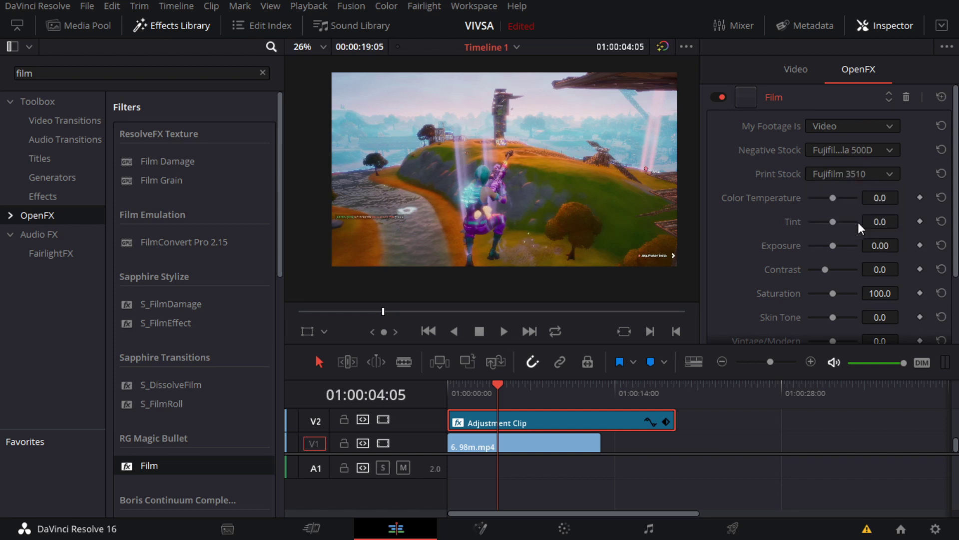
scroll(858, 222, down, 3)
scroll(509, 208, up, 1)
scroll(881, 153, up, 3)
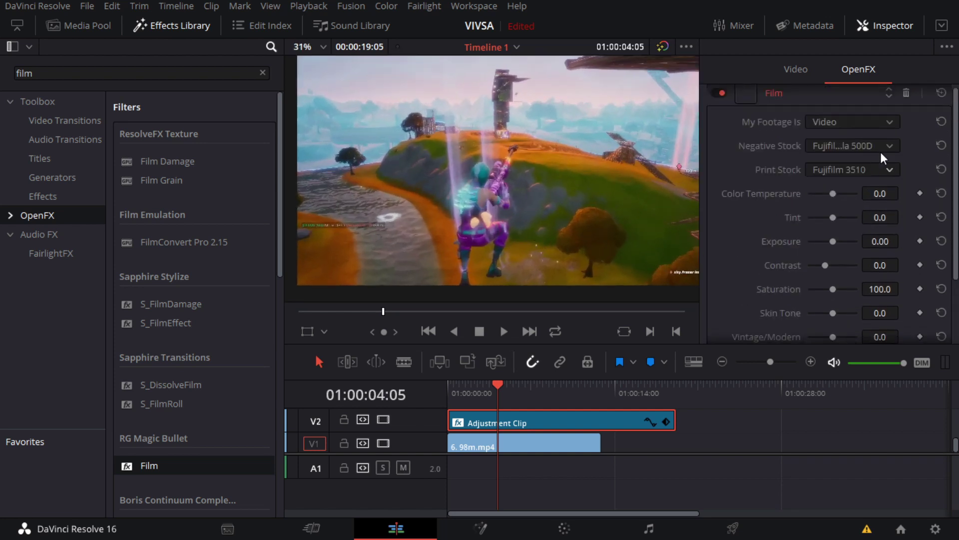
click(876, 195)
key(BackSpace)
text(50)
key(Return)
drag(863, 198, 838, 195)
scroll(448, 193, down, 1)
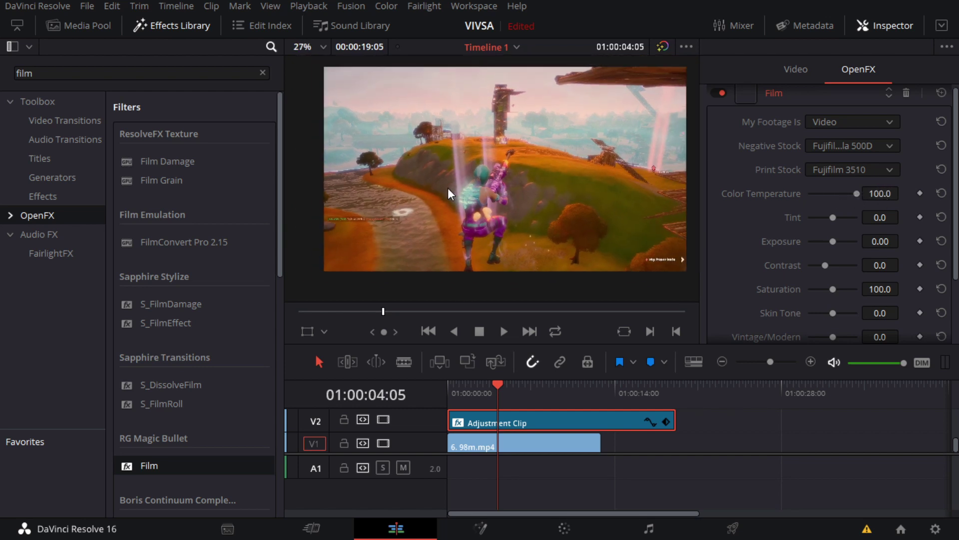
key(ctrl+z)
drag(829, 194, 821, 193)
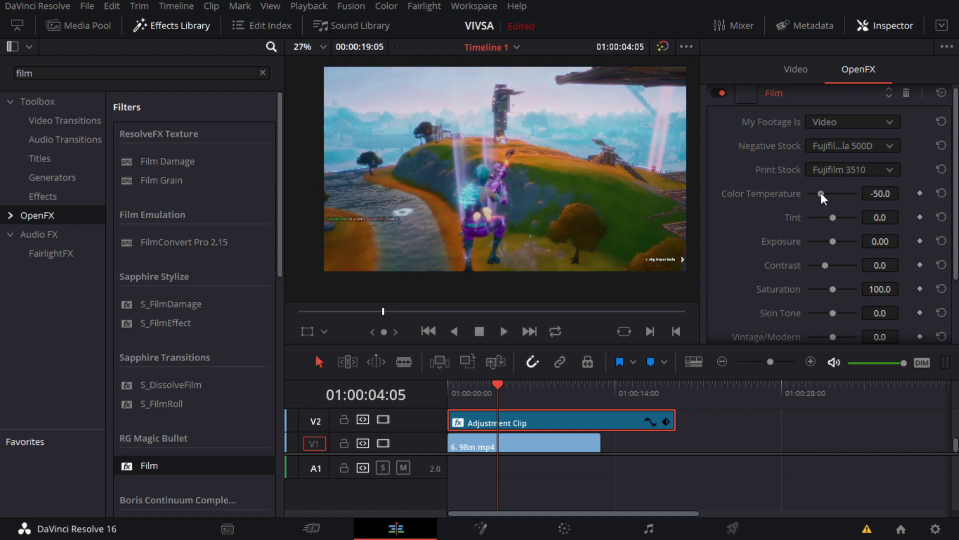
key(ctrl+z)
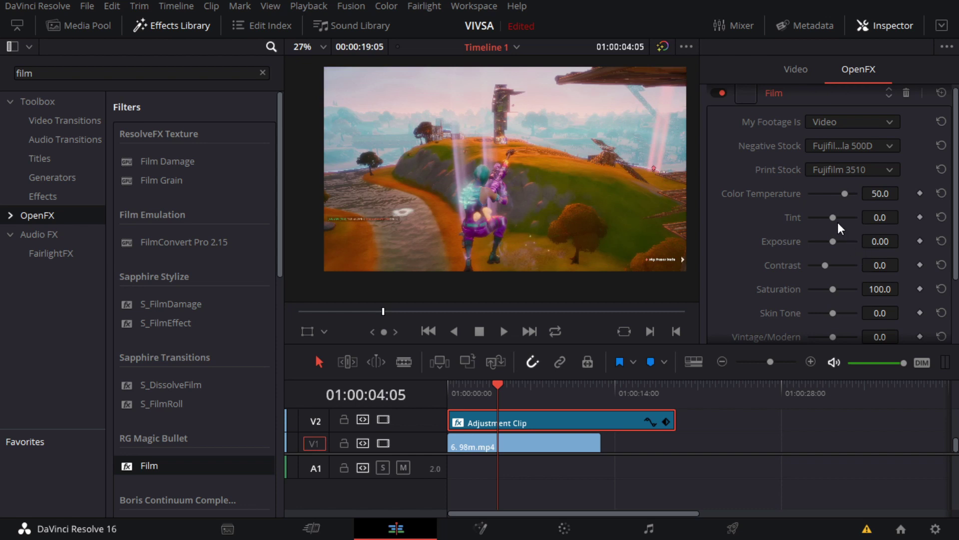
mouse_move(833, 219)
mouse_down()
mouse_move(856, 211)
mouse_move(830, 216)
mouse_up()
key(ctrl+z)
key(ctrl+z)
Raise the Film effect's Exposure to 0.60 and drag Grain down to zero.
scroll(872, 230, down, 1)
click(878, 198)
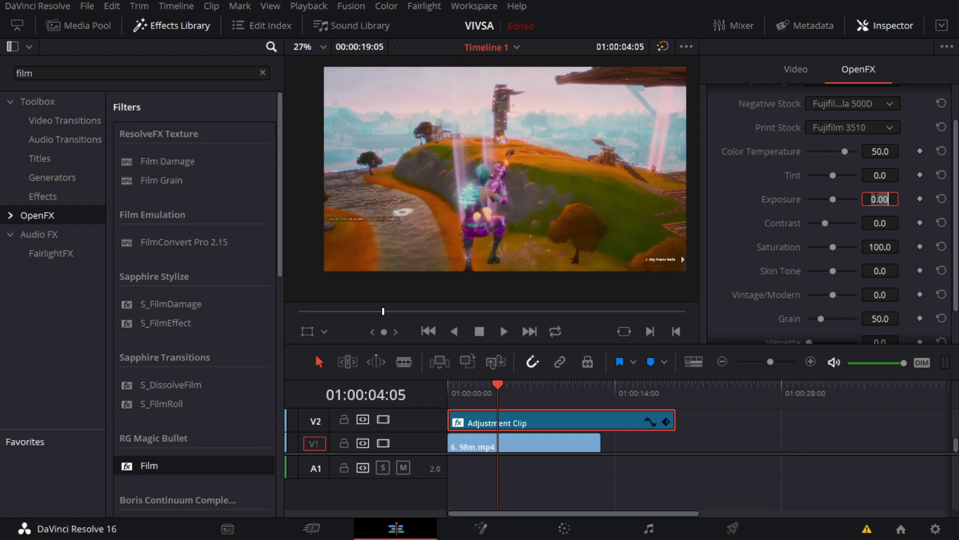
text(0.6)
key(Return)
scroll(805, 269, down, 2)
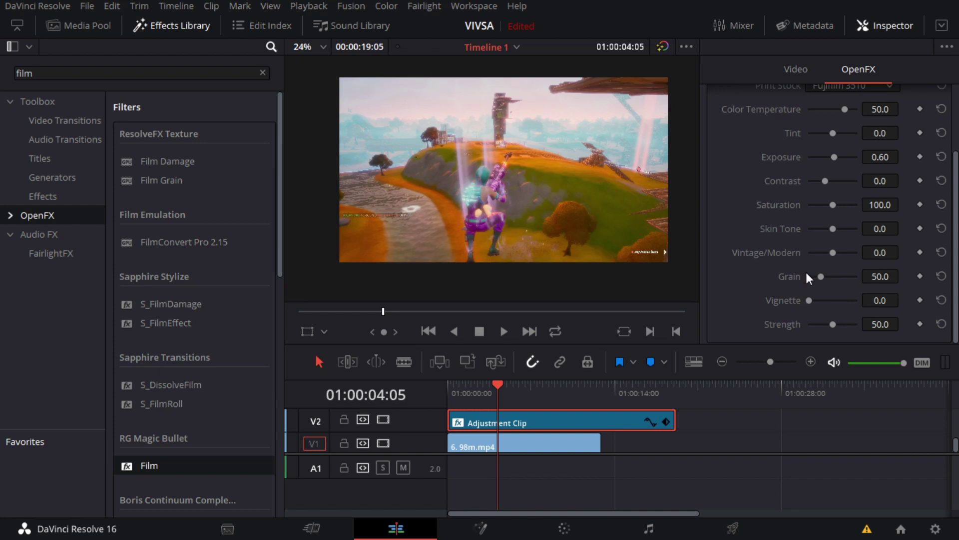
drag(821, 276, 789, 279)
scroll(871, 325, up, 3)
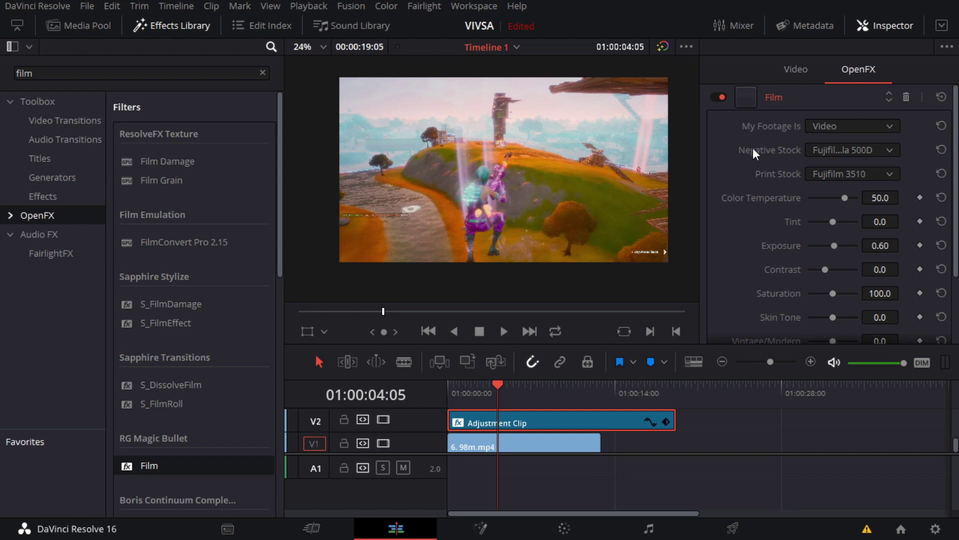
Drop a second Film effect from the Effects Library onto the Adjustment Clip.
click(800, 95)
click(799, 95)
scroll(782, 163, down, 2)
drag(149, 467, 485, 422)
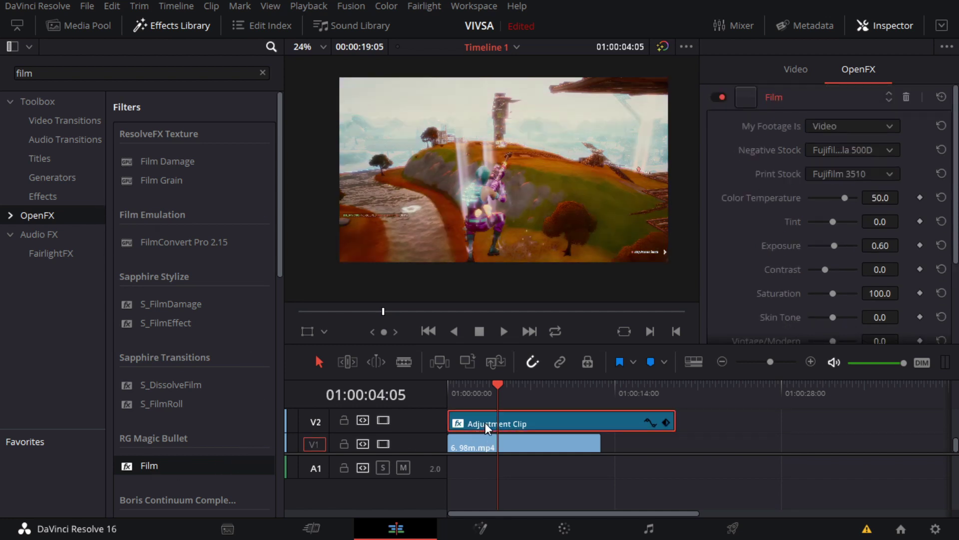
scroll(862, 265, down, 3)
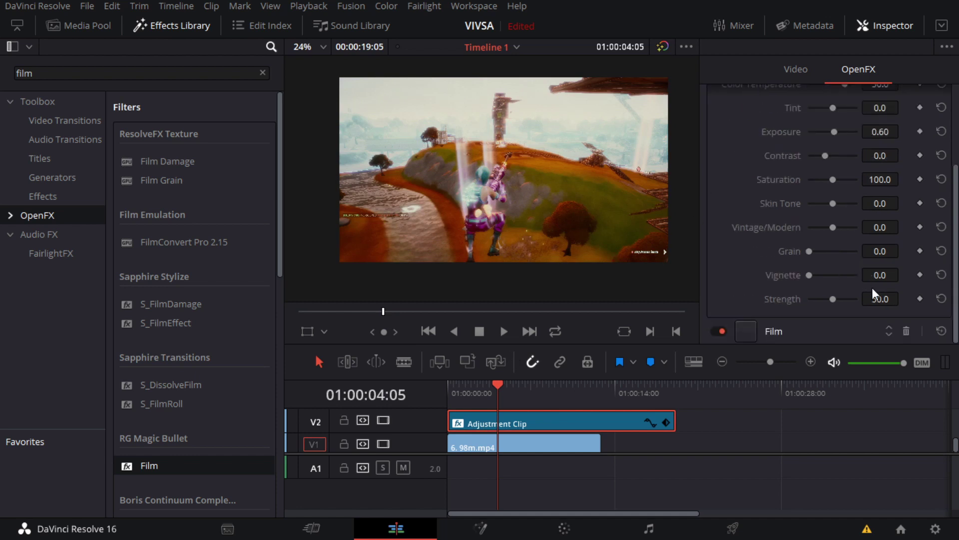
scroll(749, 225, up, 5)
scroll(719, 183, down, 2)
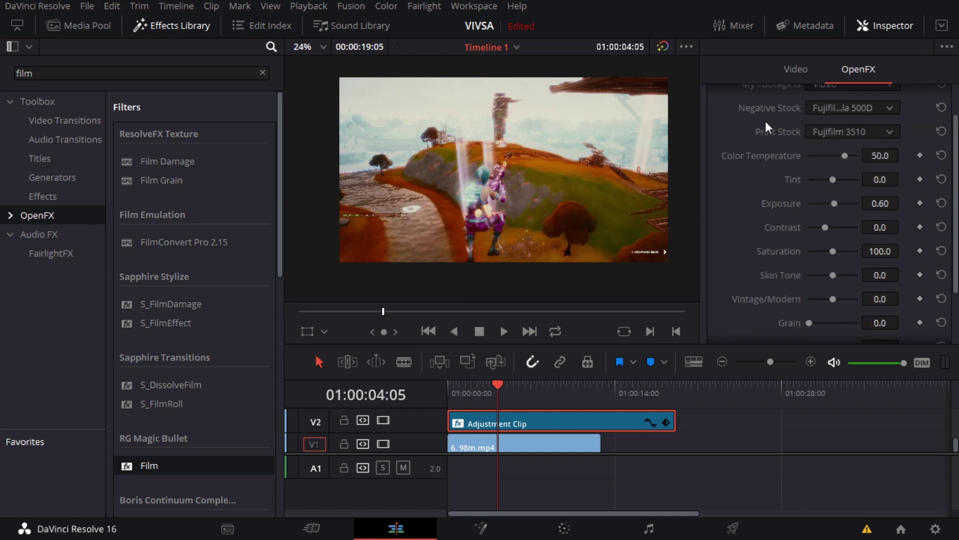
scroll(766, 121, up, 2)
Set the second Film effect's footage type to Video and its Strength to 50.
click(771, 99)
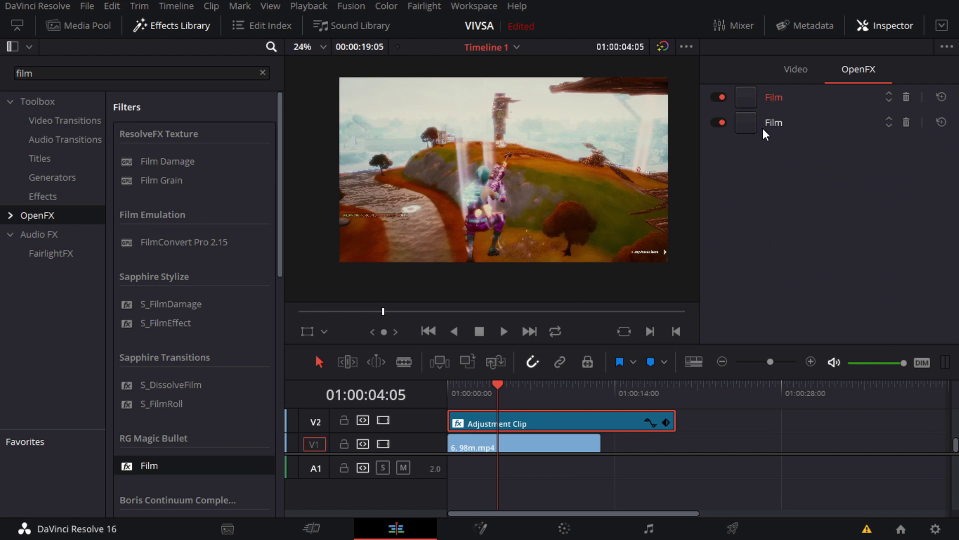
click(763, 126)
click(842, 153)
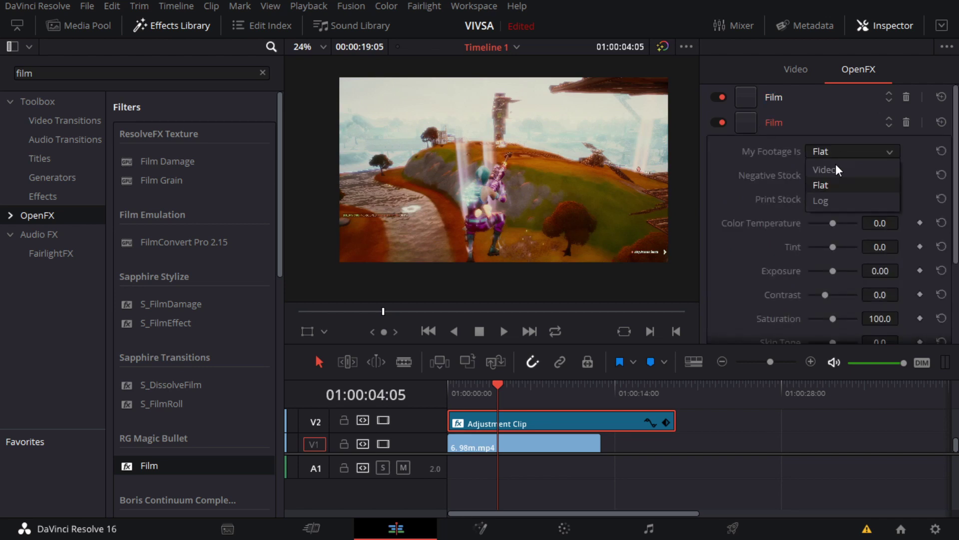
click(834, 170)
scroll(847, 271, down, 3)
click(888, 324)
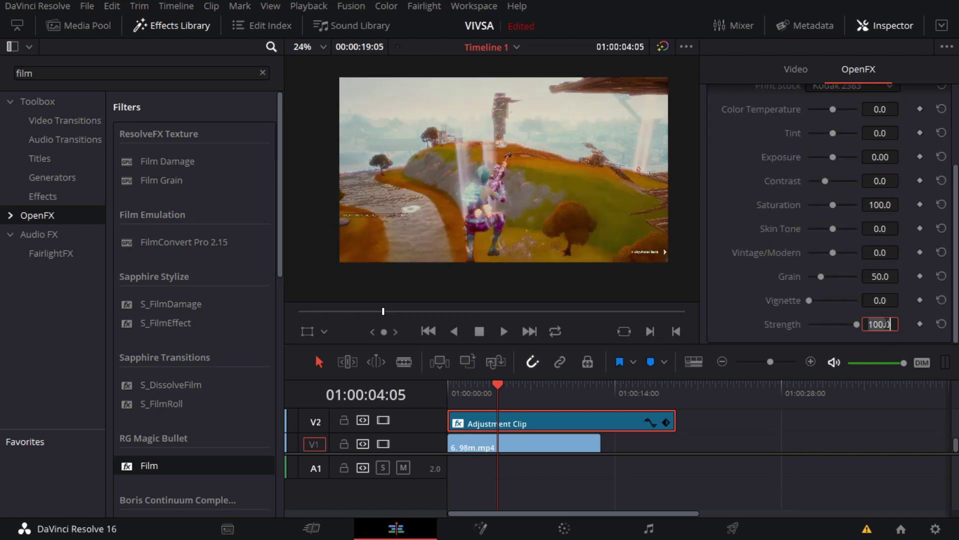
key(BackSpace)
text(50)
key(Return)
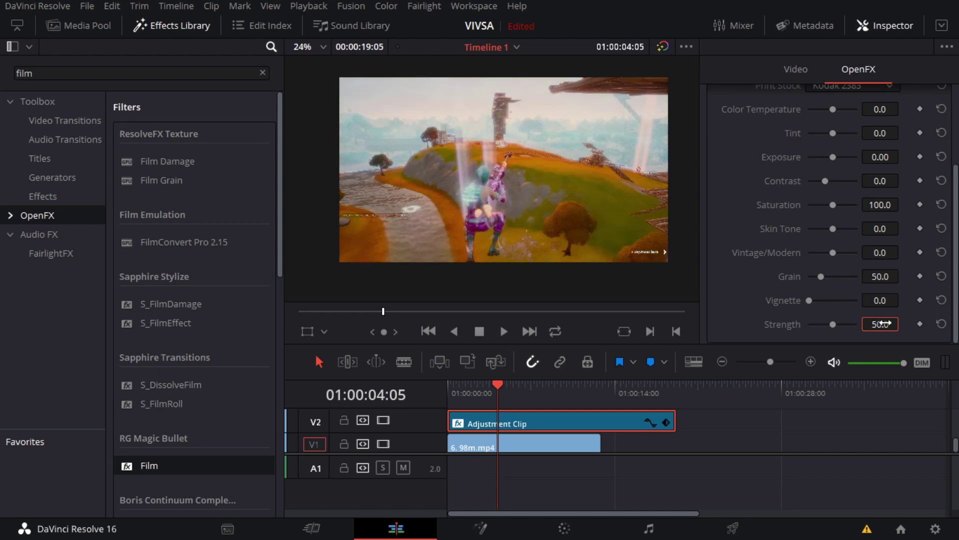
scroll(882, 324, up, 3)
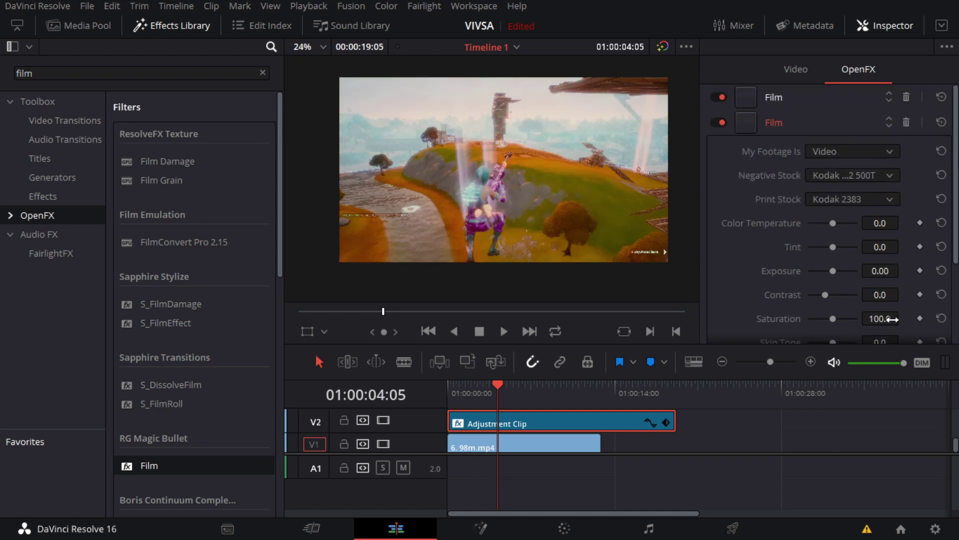
Try P4350 and P4450, then settle on Prolochrome P4300 as the second Film's negative stock.
click(852, 176)
scroll(857, 308, down, 3)
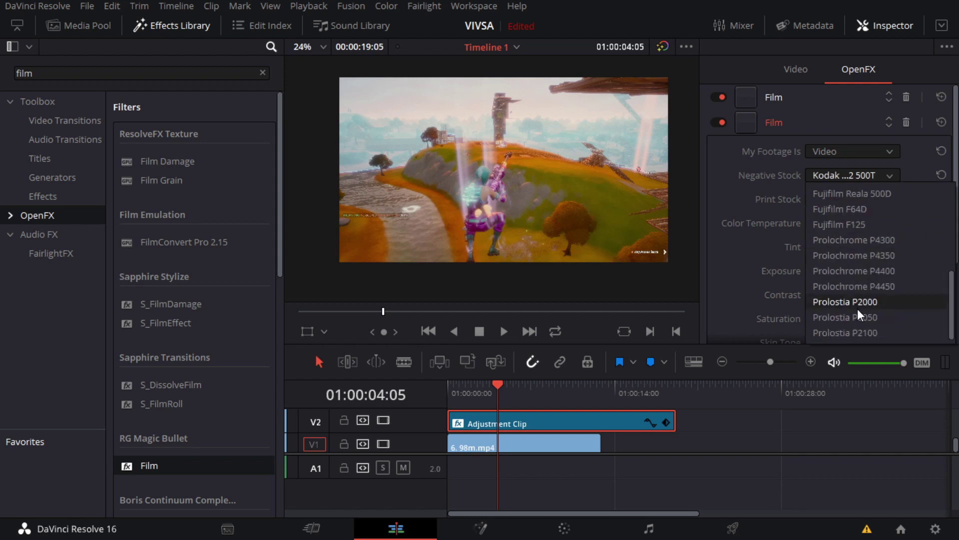
click(863, 256)
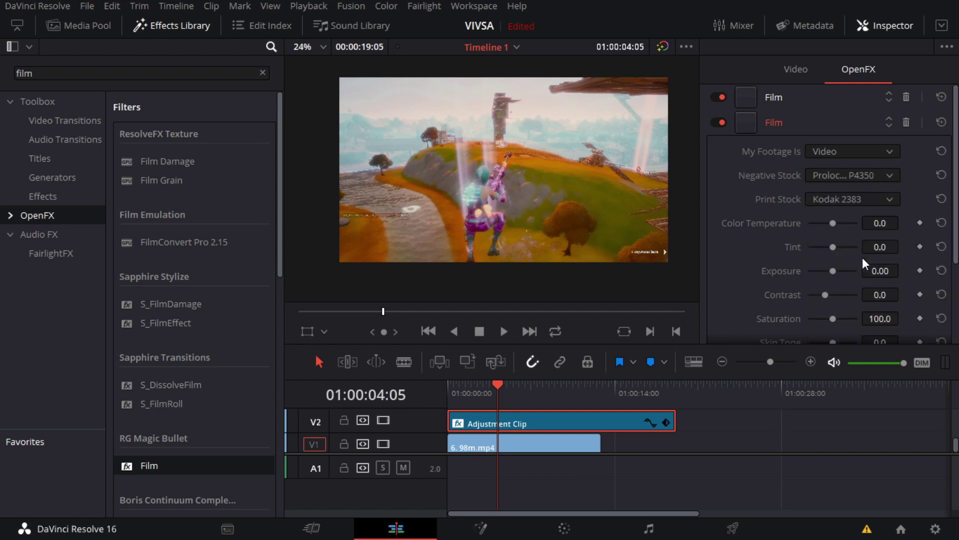
click(854, 174)
click(855, 286)
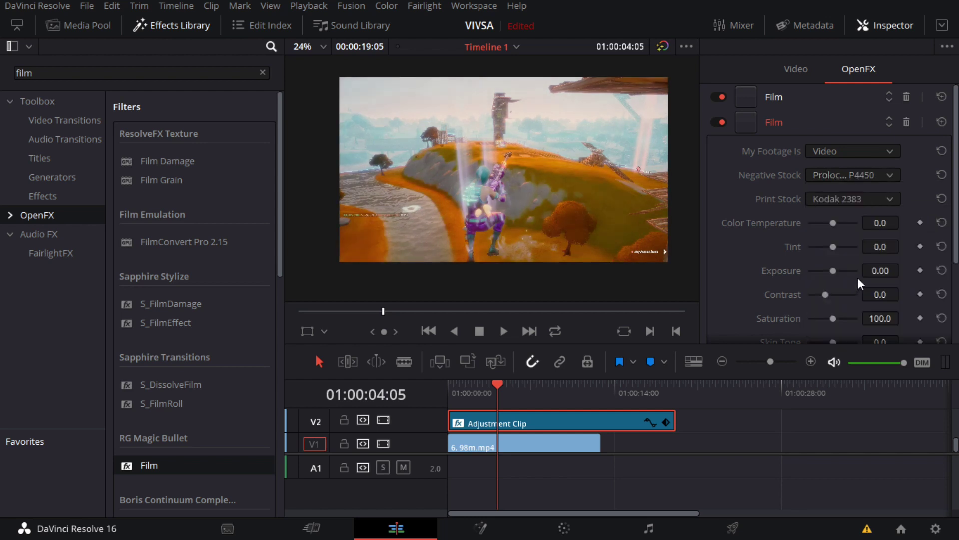
click(869, 178)
click(869, 241)
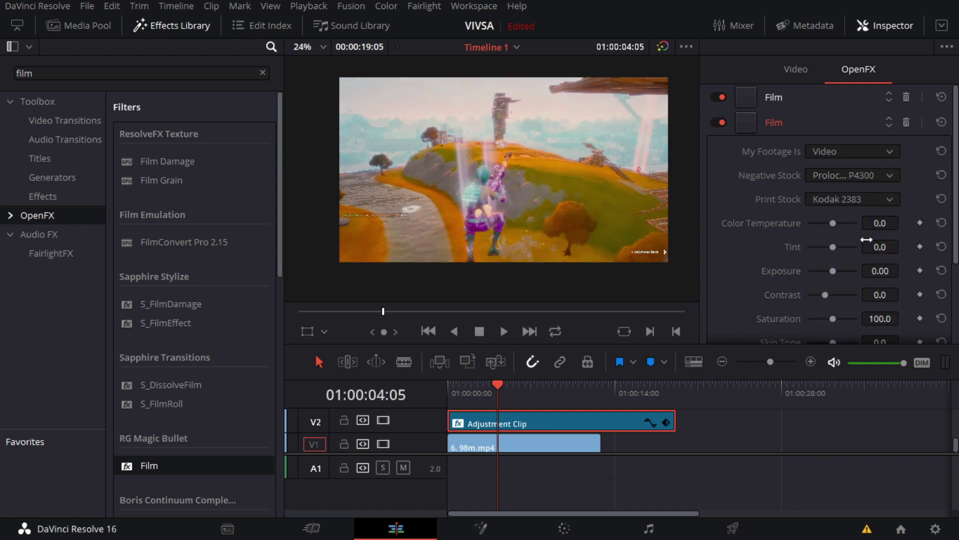
scroll(595, 239, down, 1)
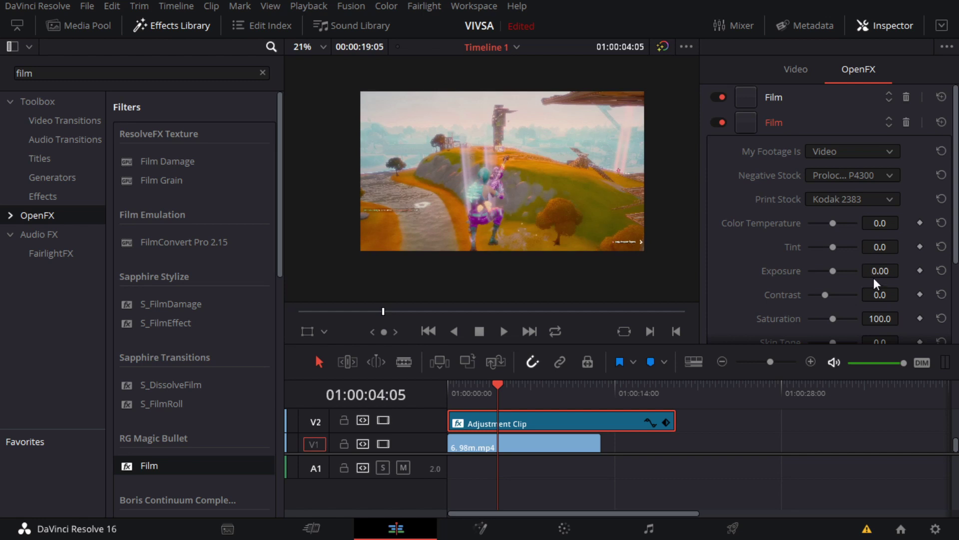
scroll(875, 286, down, 1)
scroll(875, 292, down, 3)
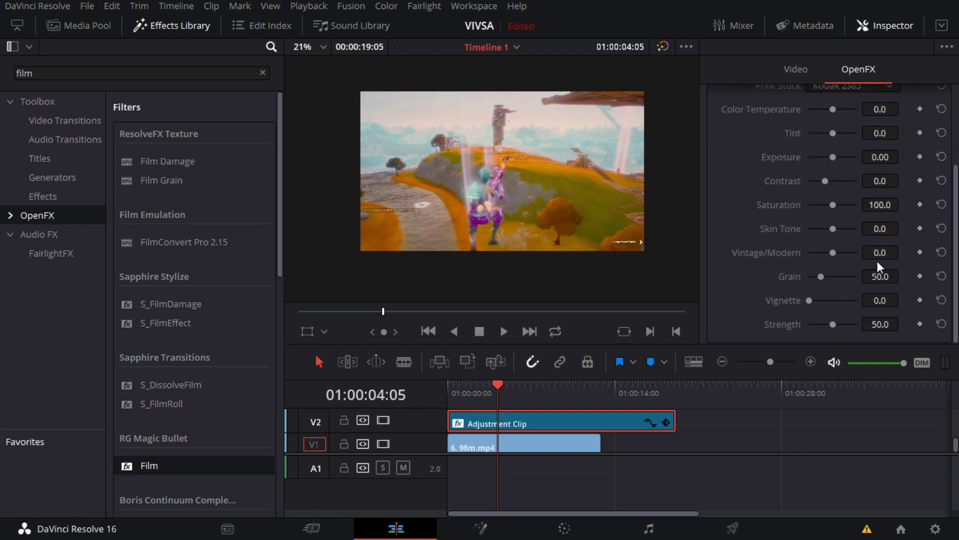
Pick Fujifilm 3521XD in the second Film effect's Print Stock list, replacing Kodak 2383.
scroll(466, 208, up, 2)
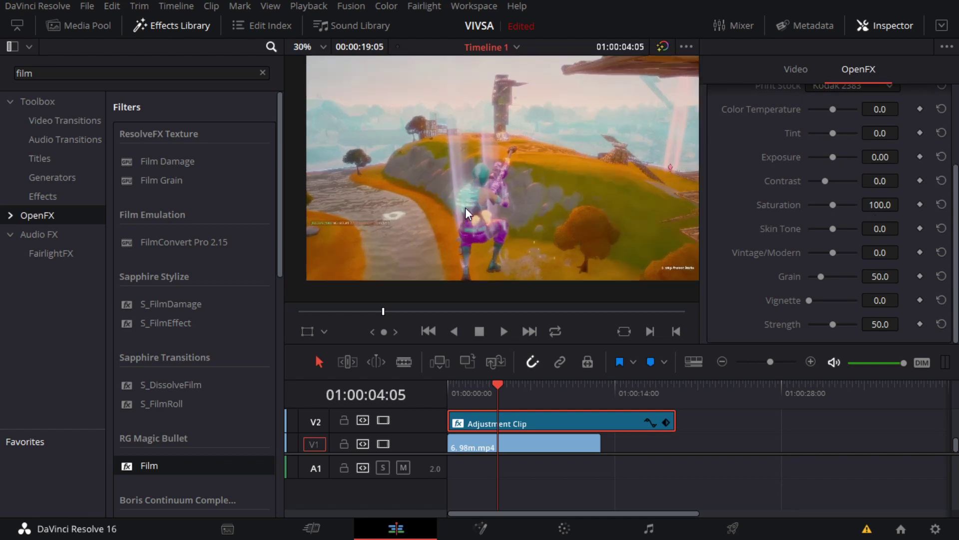
scroll(465, 208, down, 3)
scroll(466, 208, up, 1)
scroll(503, 446, up, 1)
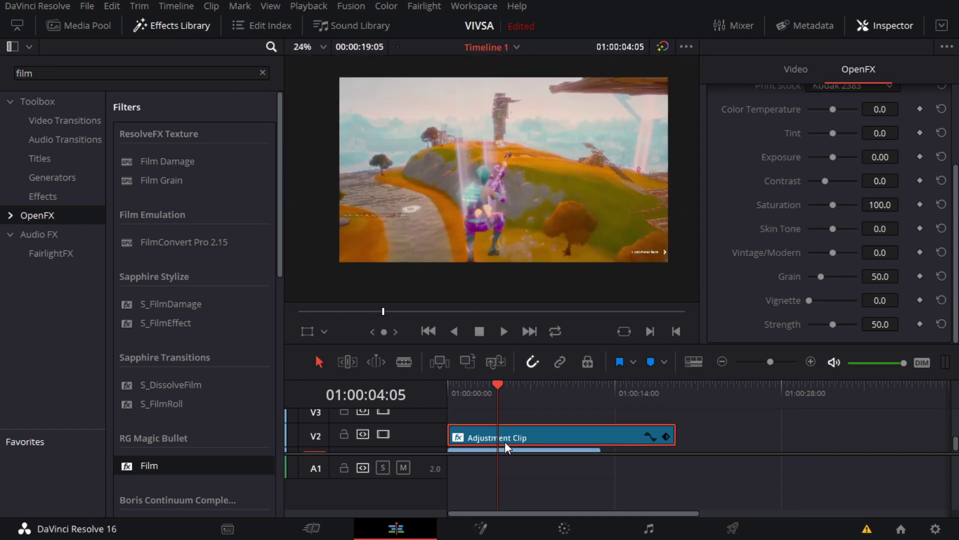
scroll(865, 155, up, 3)
scroll(863, 219, down, 1)
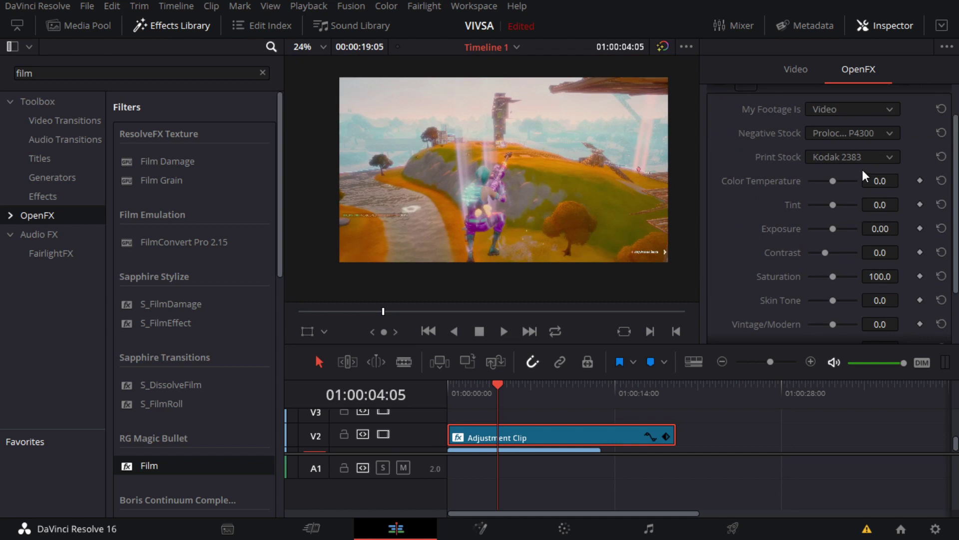
click(863, 159)
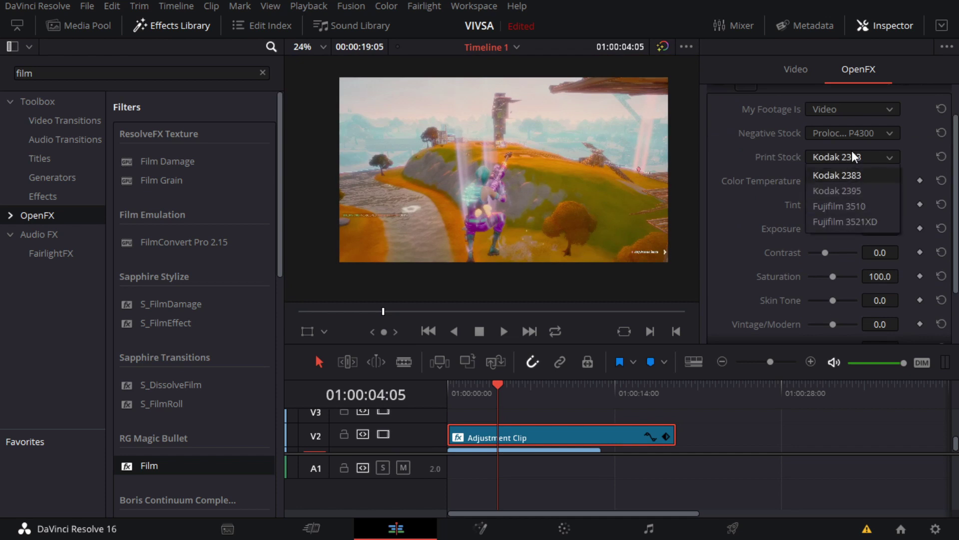
click(862, 221)
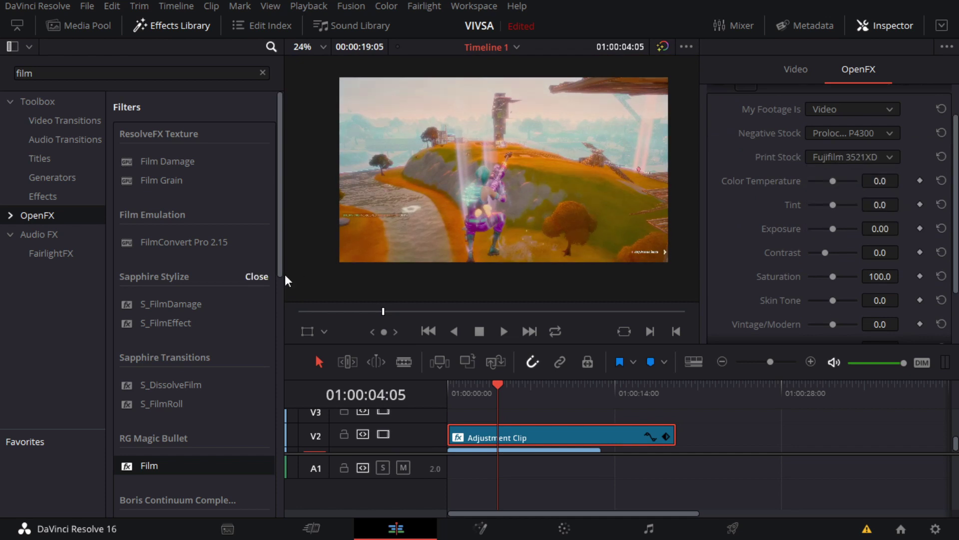
scroll(536, 238, down, 2)
scroll(819, 270, down, 2)
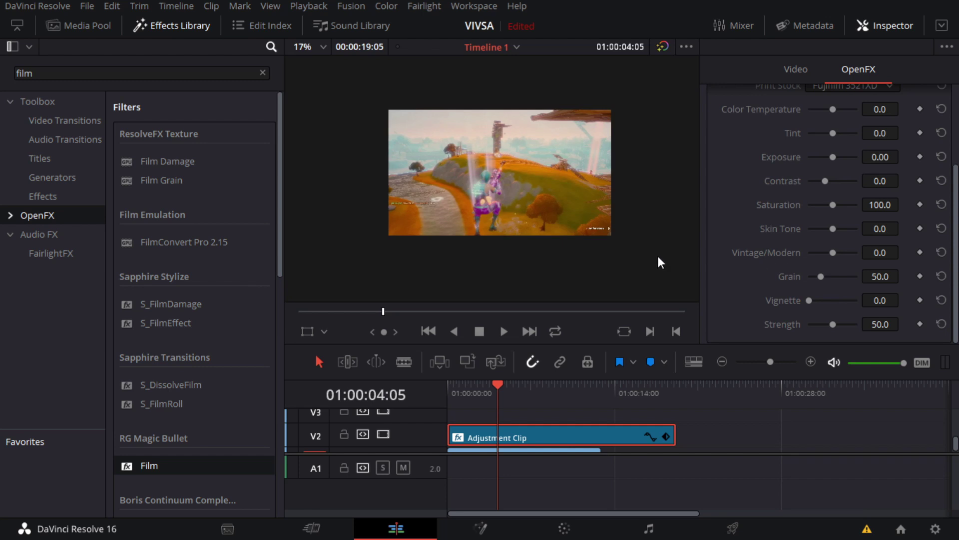
scroll(575, 229, up, 4)
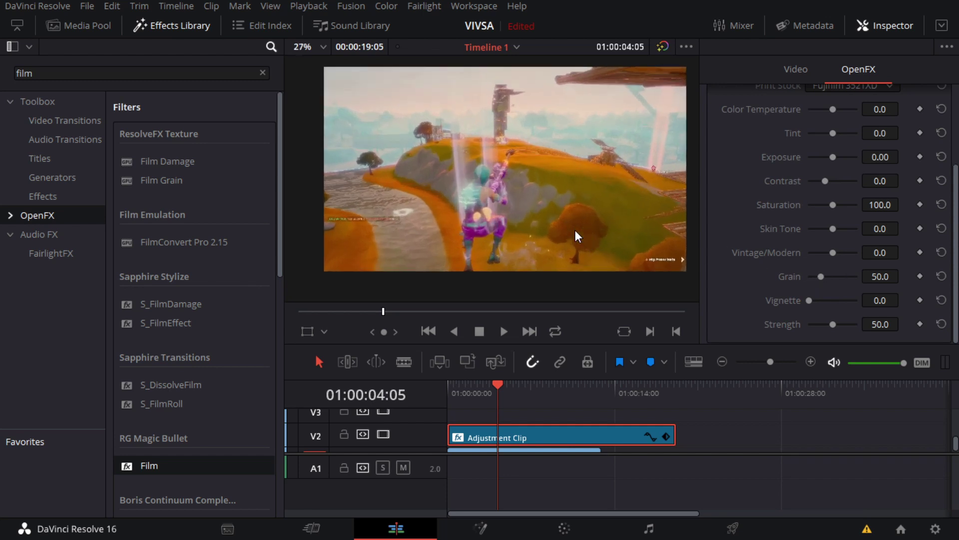
scroll(754, 294, up, 5)
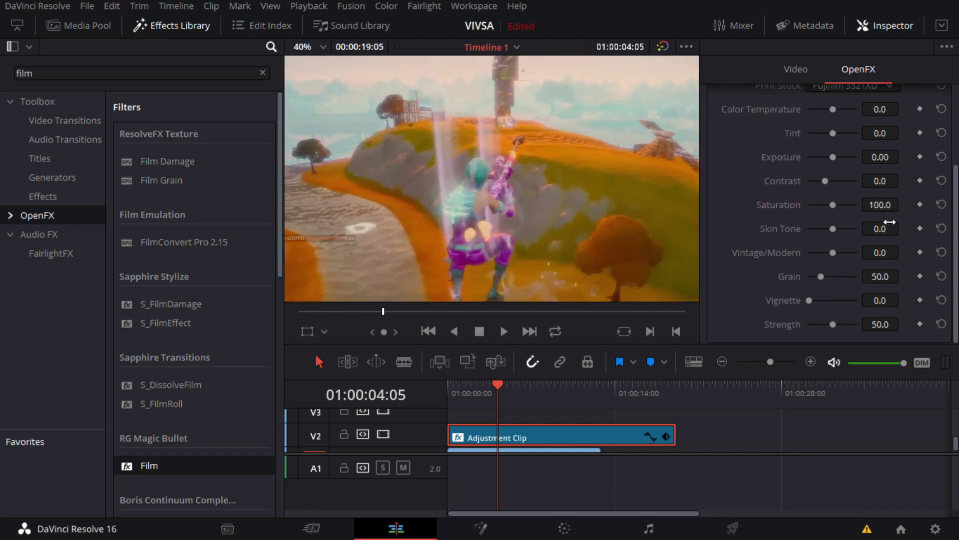
Filter the Effects Library by 'sharp' and drop Sharpen onto the Adjustment Clip on V2.
click(771, 120)
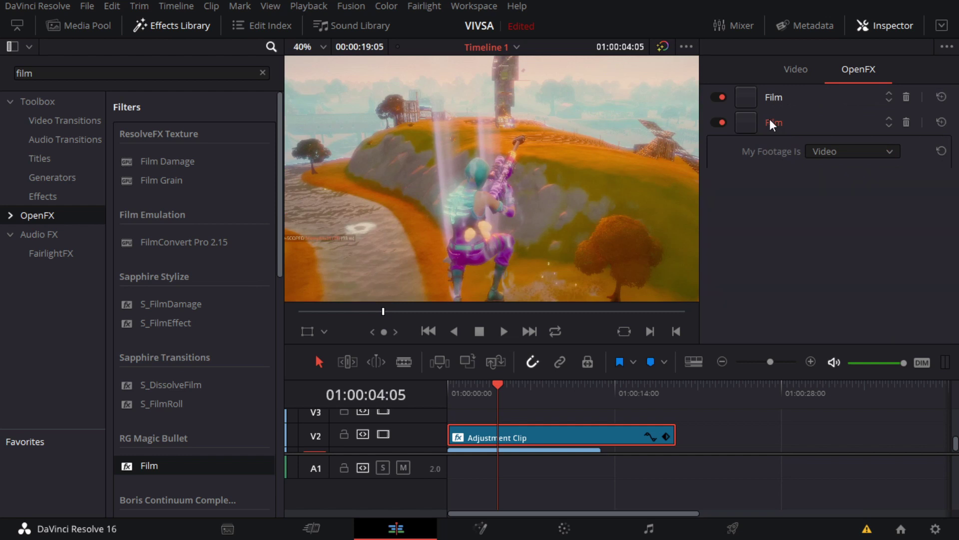
click(263, 73)
scroll(340, 200, down, 3)
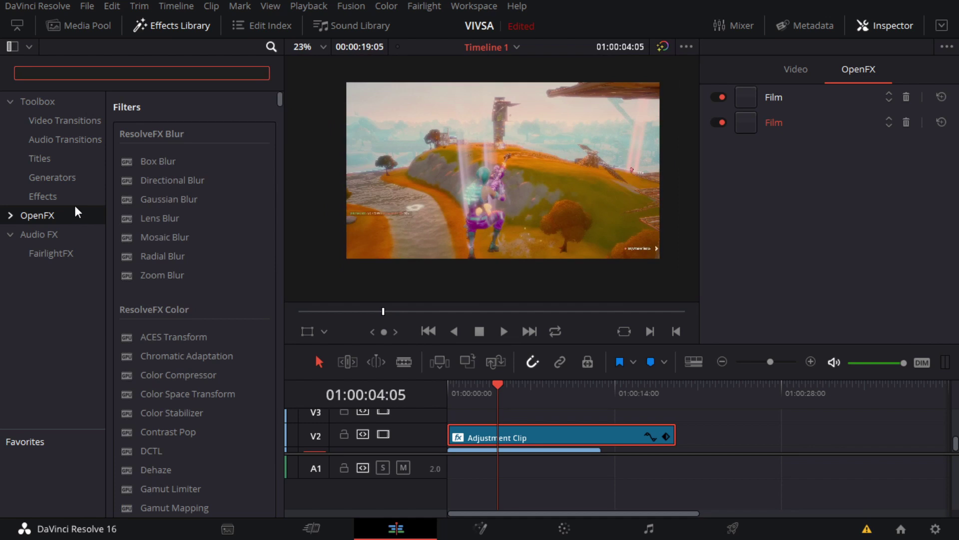
text(sharp)
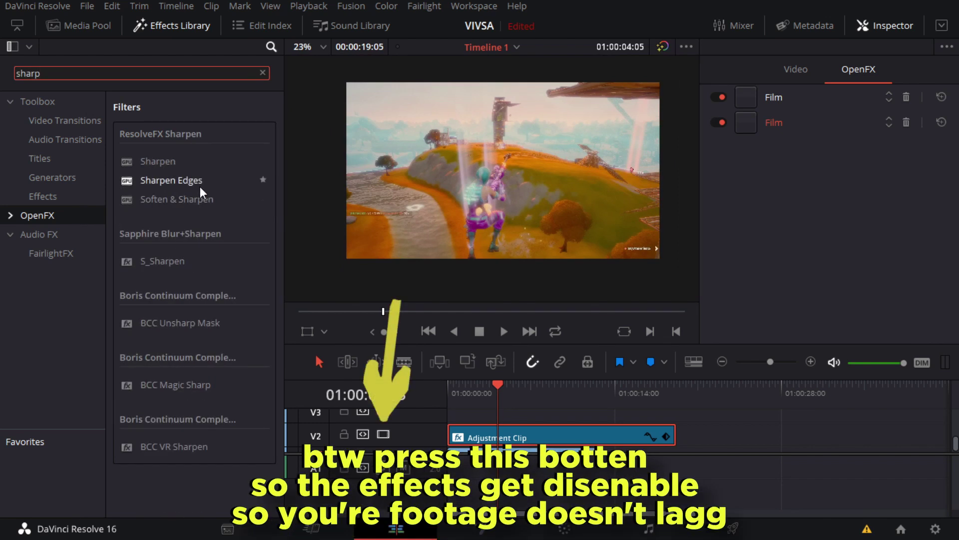
drag(157, 163, 485, 350)
scroll(481, 219, up, 1)
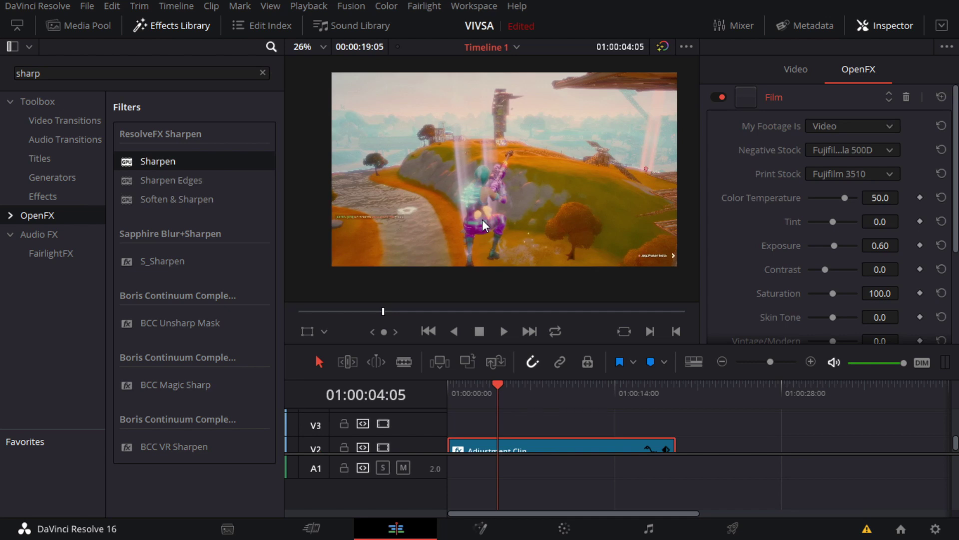
scroll(482, 220, up, 1)
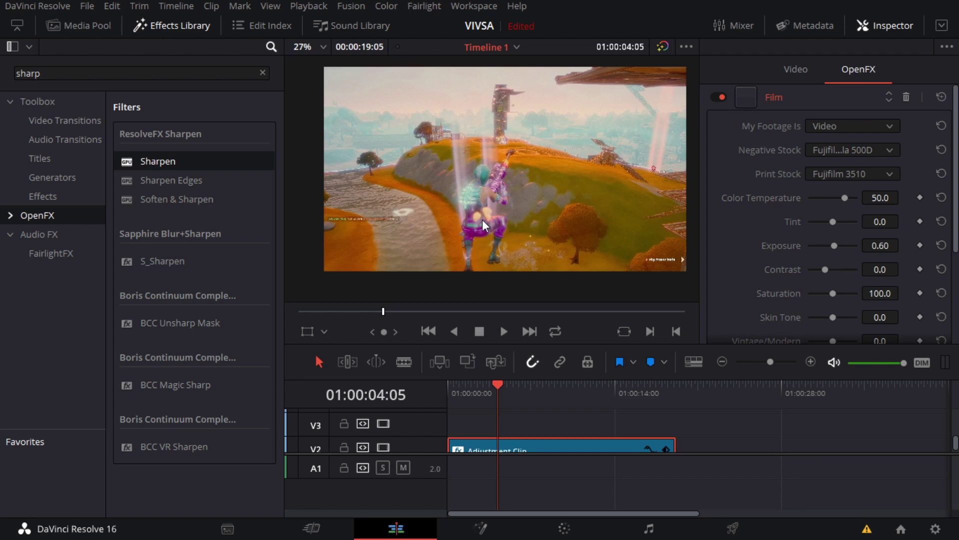